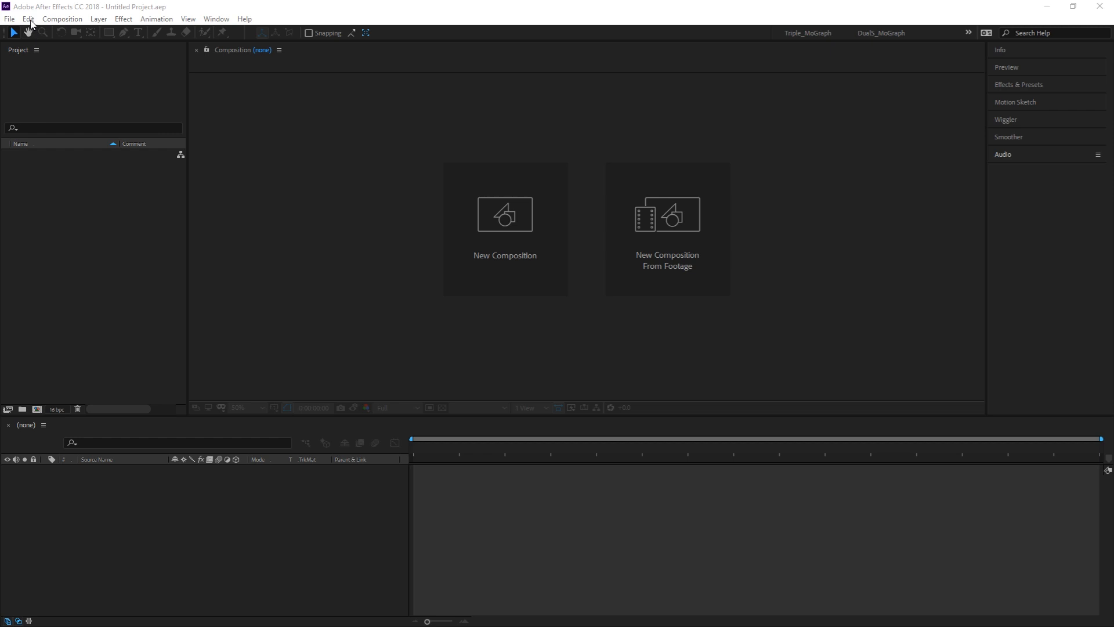
Step: Examine the GPU information in the Previews preferences, including ray-tracing and CUDA details, and close the preferences
left_click(29, 20)
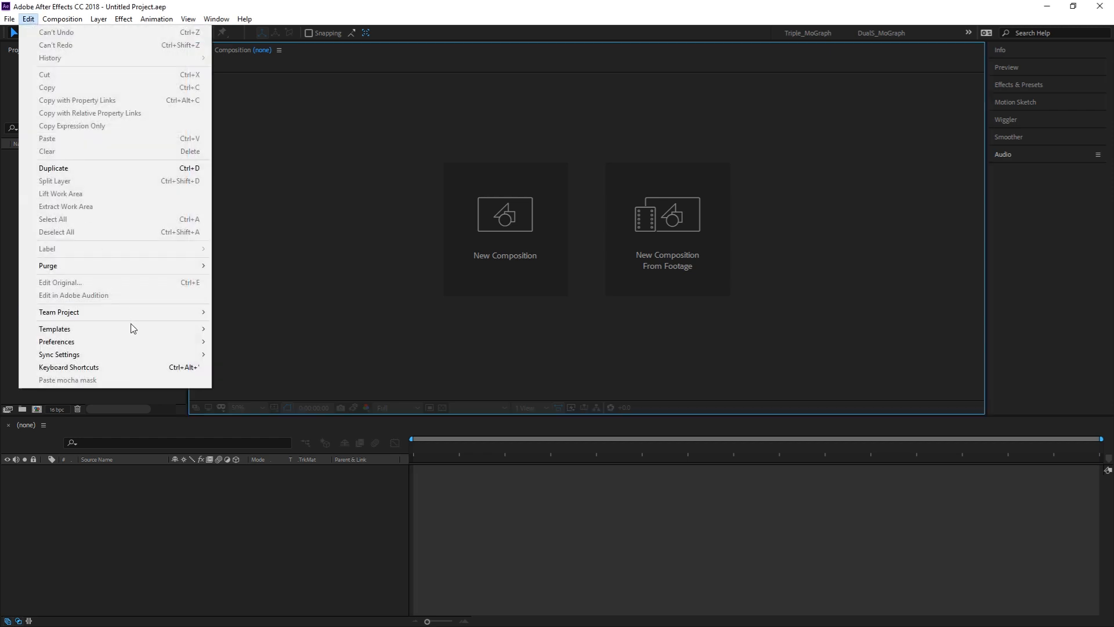
mouse_move(135, 343)
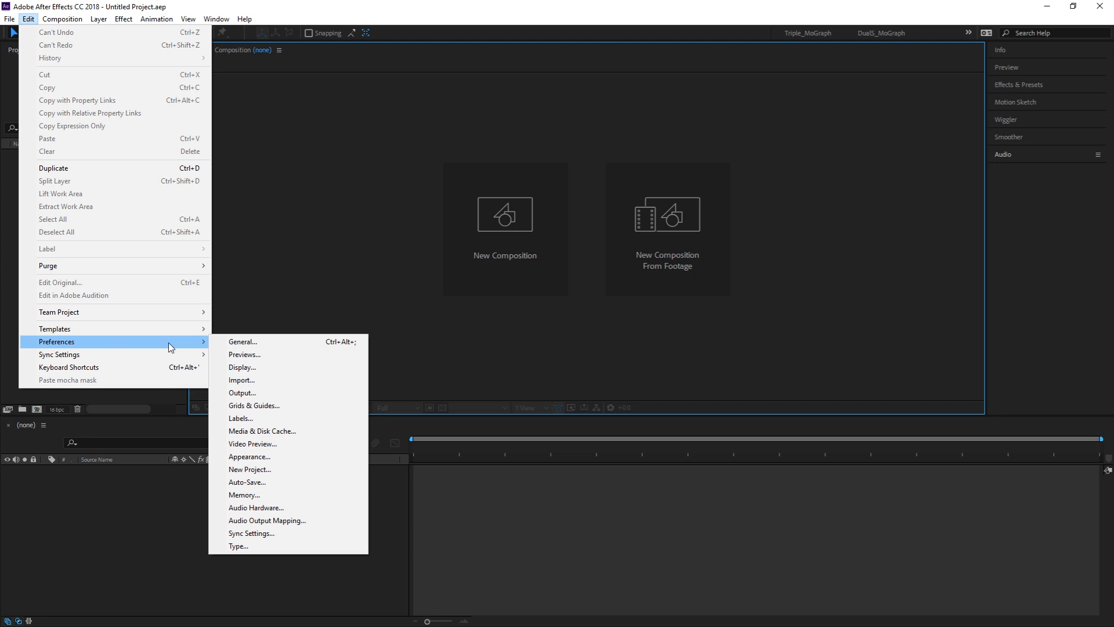
left_click(244, 355)
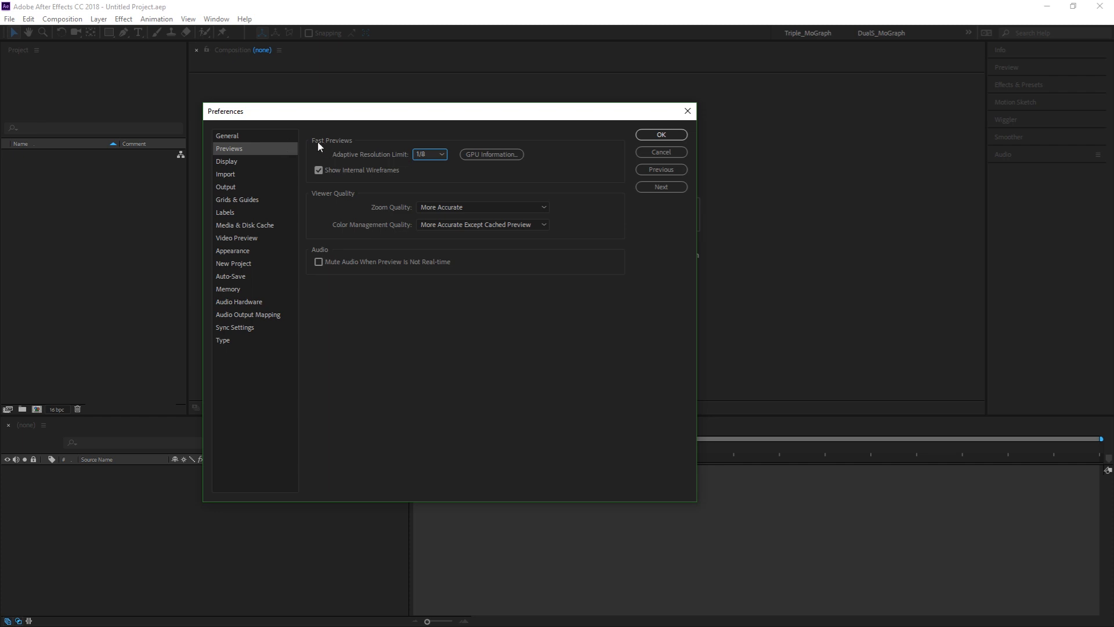
left_click(477, 156)
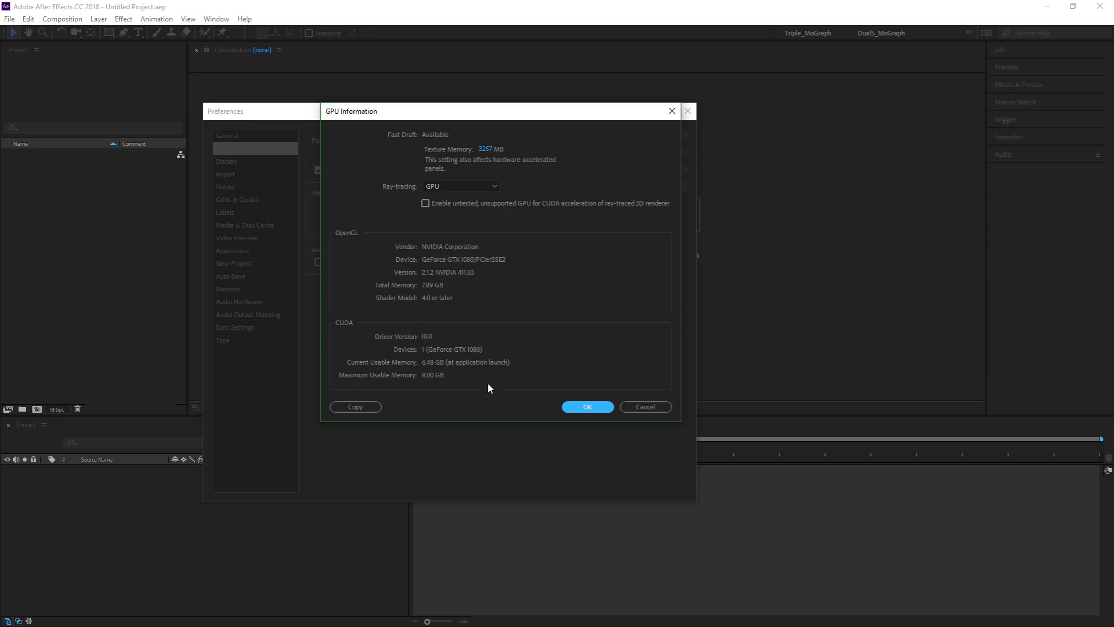
left_click_drag(484, 117, 489, 121)
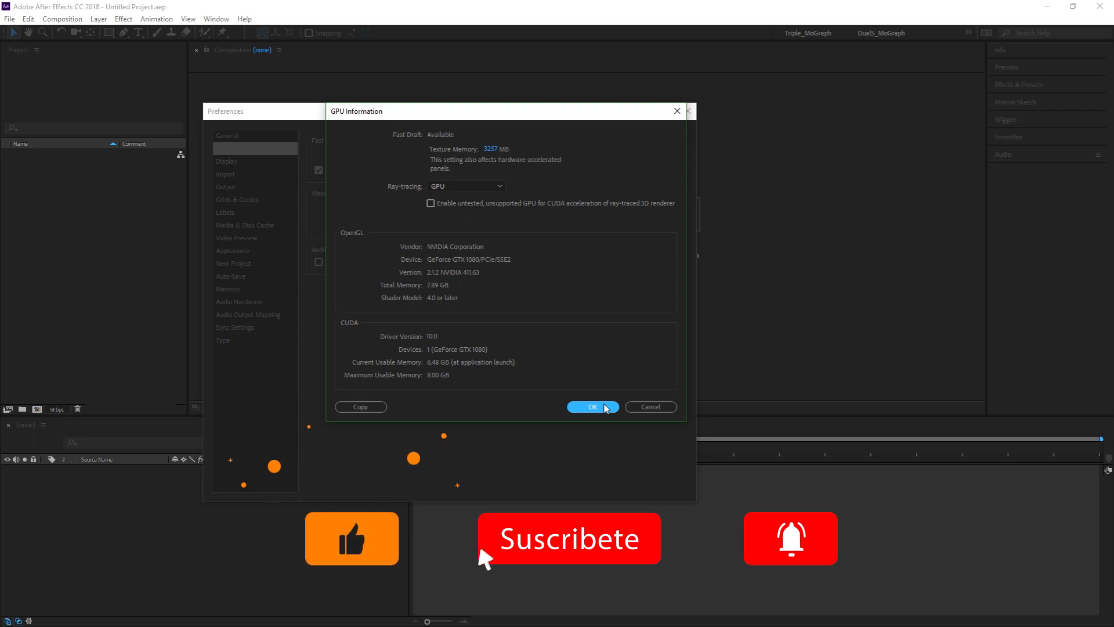
left_click(603, 407)
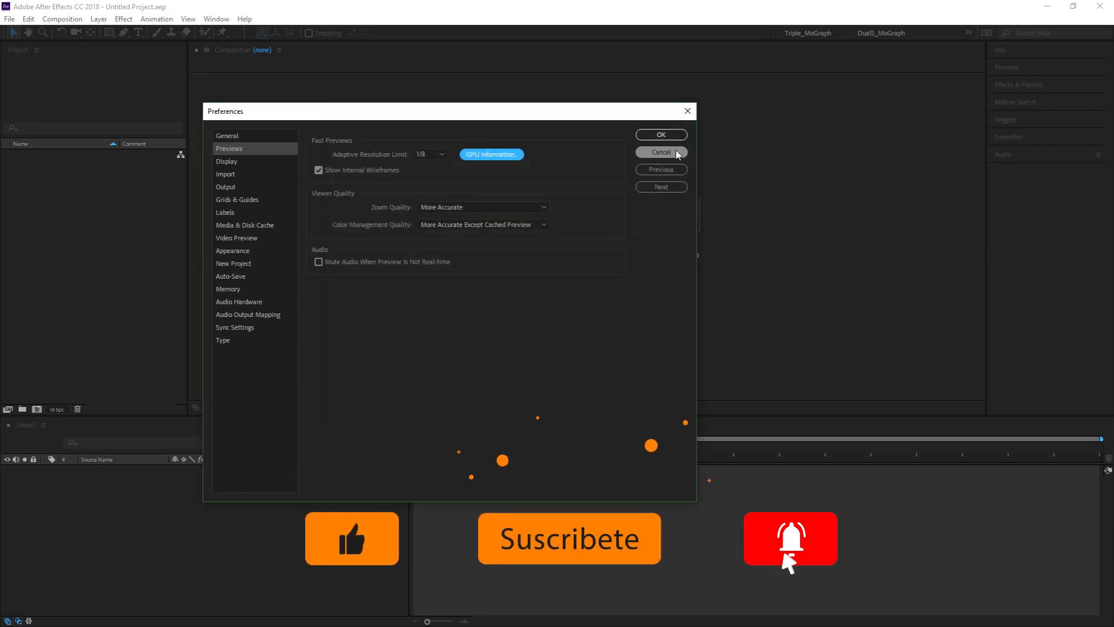
left_click(662, 135)
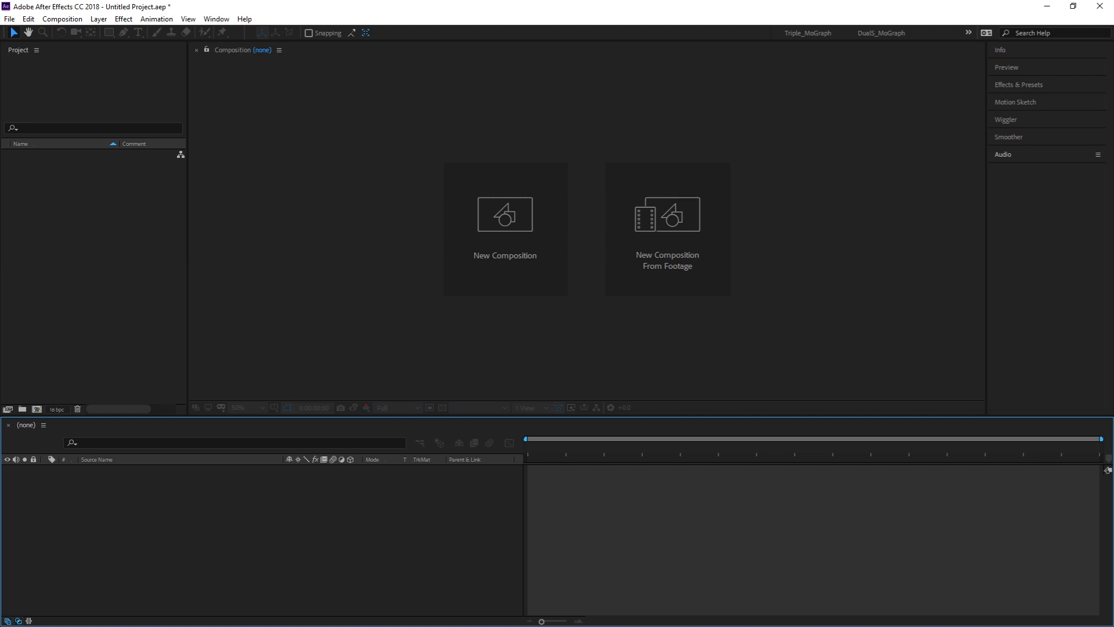
key("ctrl+n")
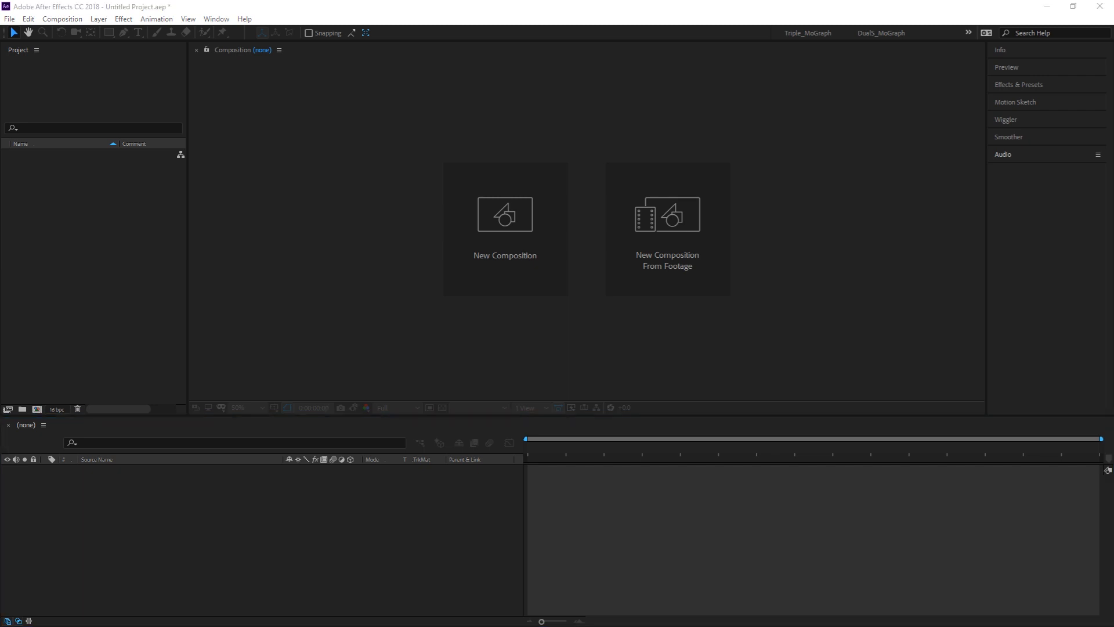
left_click(460, 18)
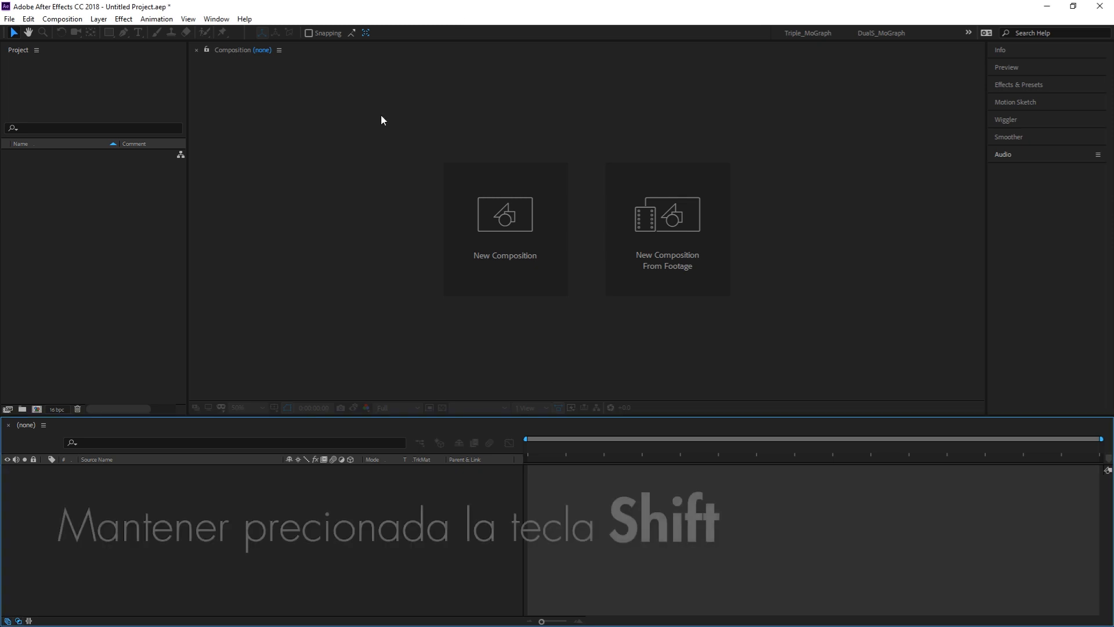
Step: In the hidden Secret preferences, disable the layer cache and set purging to every 5 frames during Make Movie
left_click(31, 20)
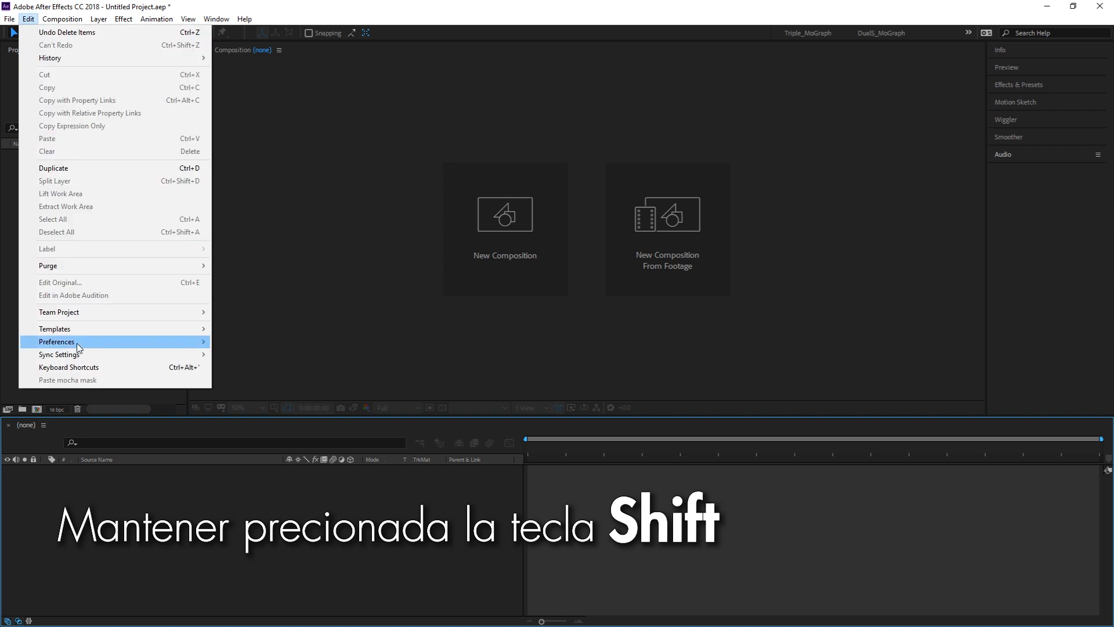
mouse_move(77, 343)
left_click(243, 343)
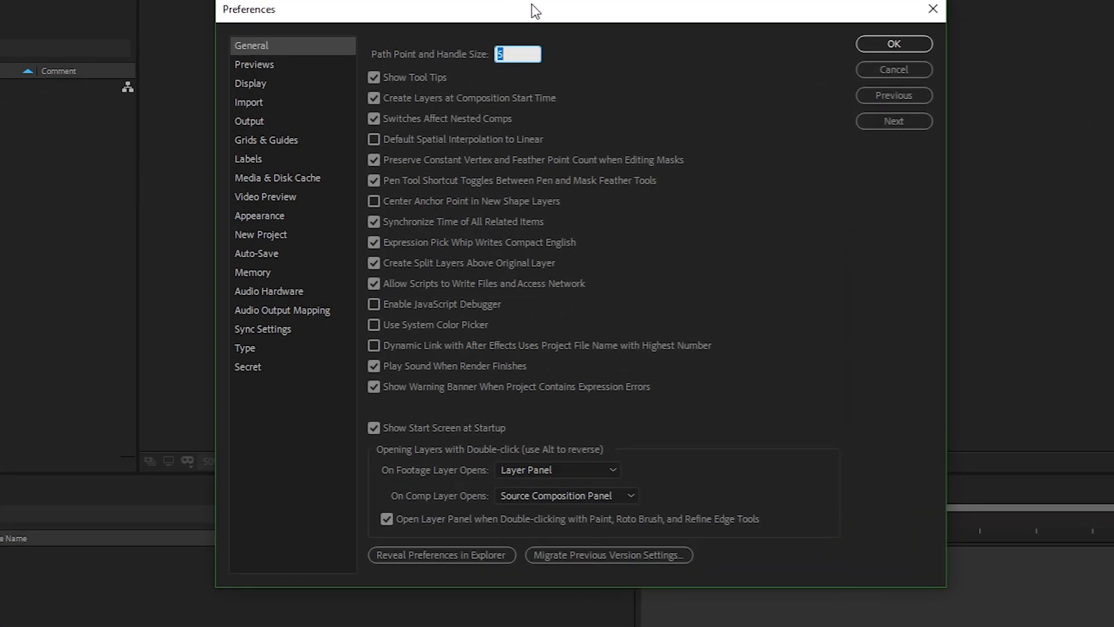
left_click(263, 363)
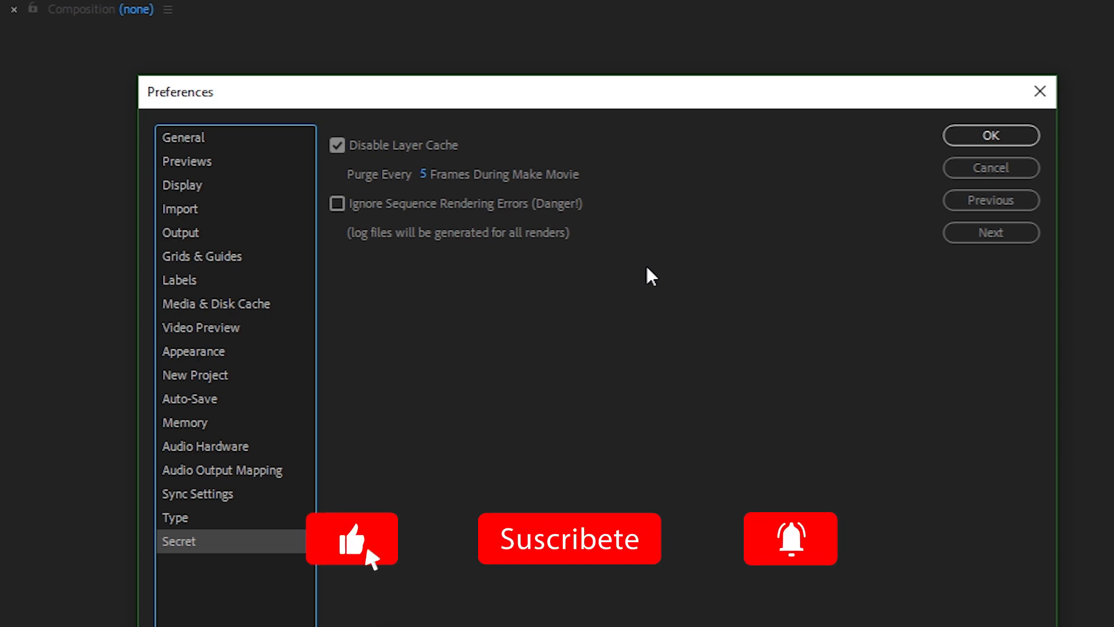
left_click_drag(427, 180, 430, 184)
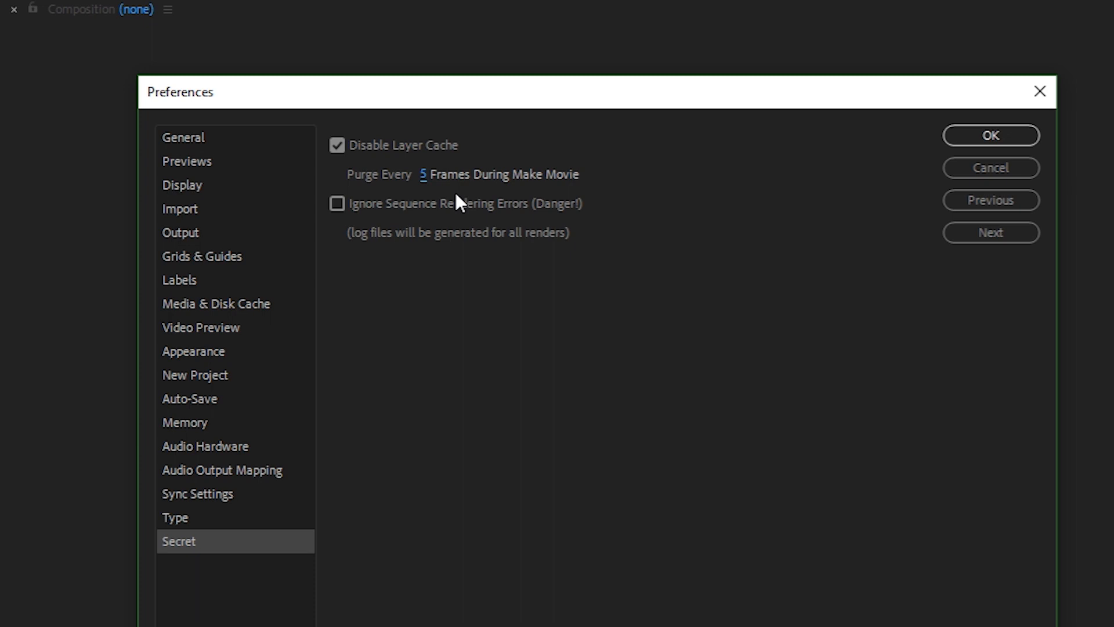
left_click_drag(423, 176, 427, 186)
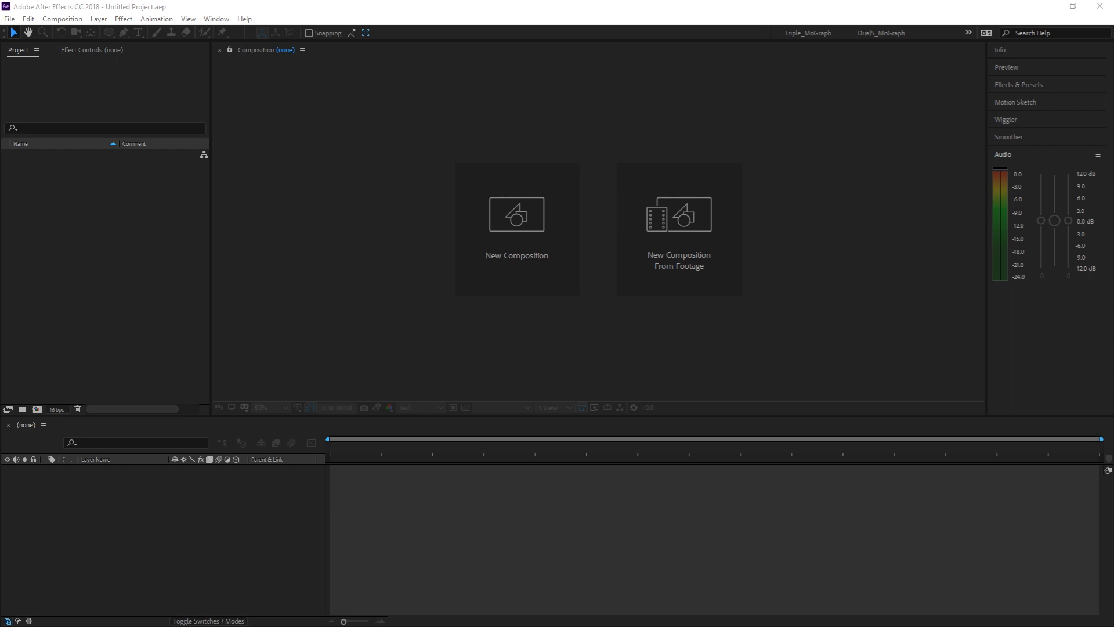
Step: Open the recent project balls.aep
left_click(10, 19)
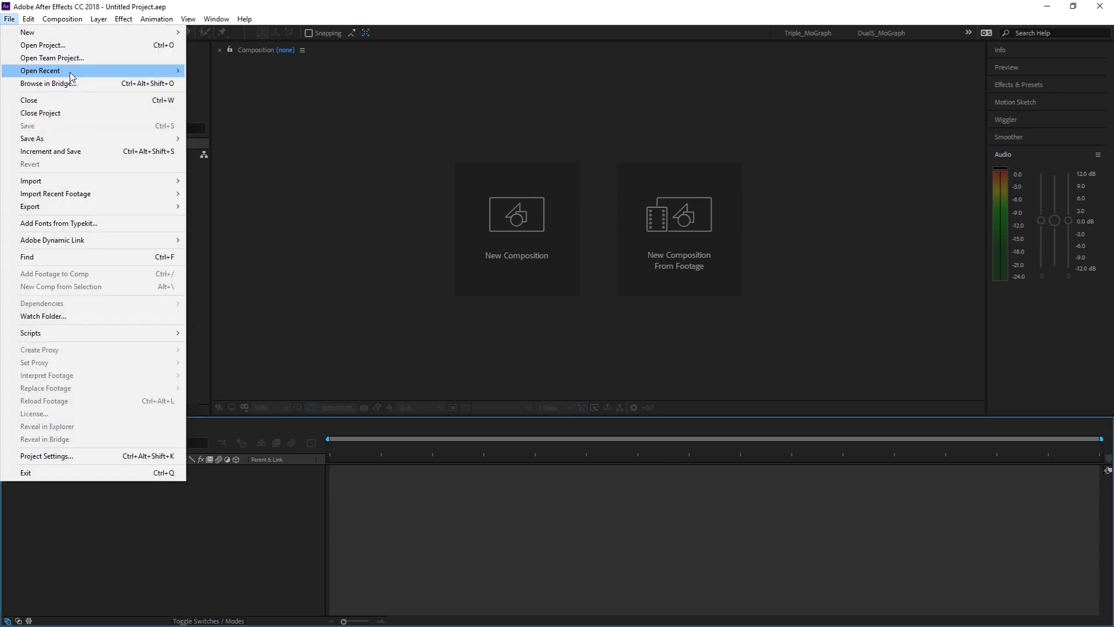
mouse_move(69, 72)
left_click(258, 71)
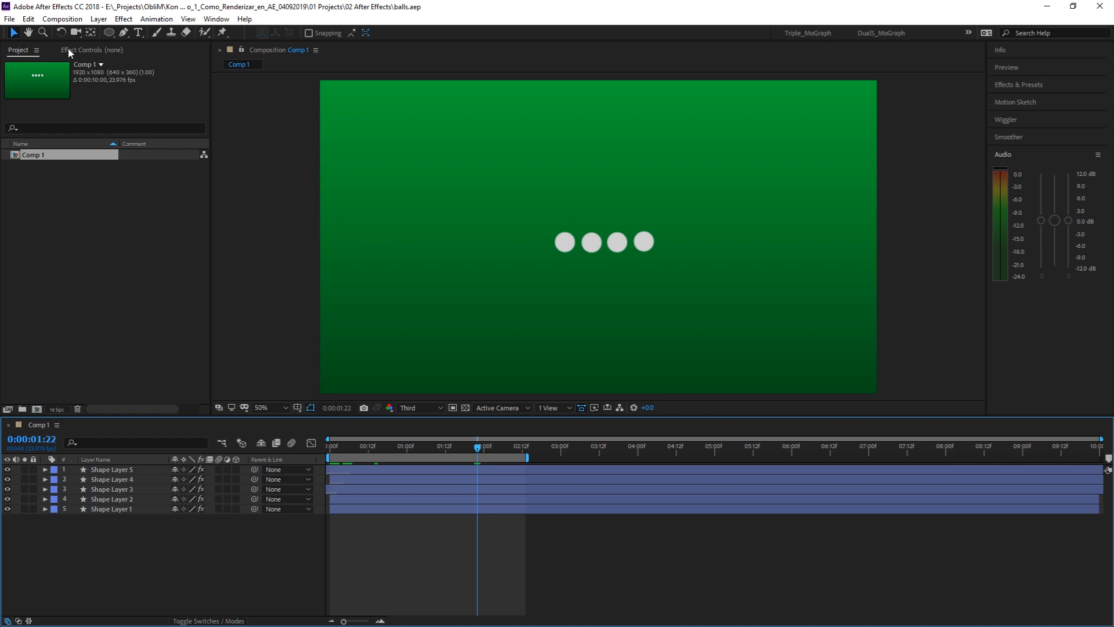
Step: Add Comp 1 to the render queue and set its output module format to QuickTime
left_click(62, 19)
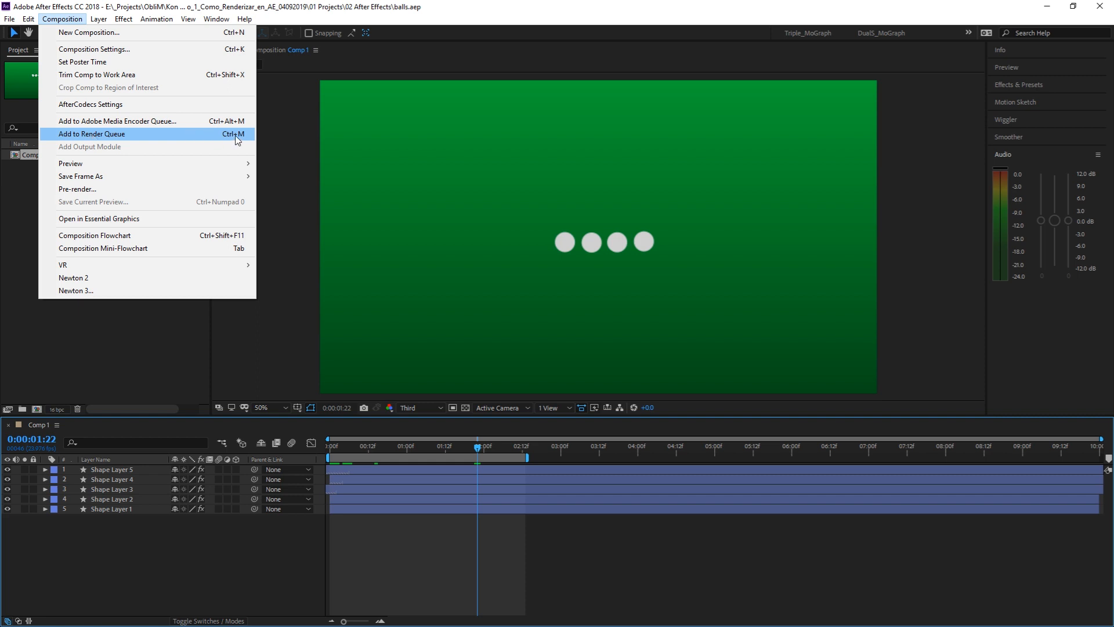
left_click(212, 136)
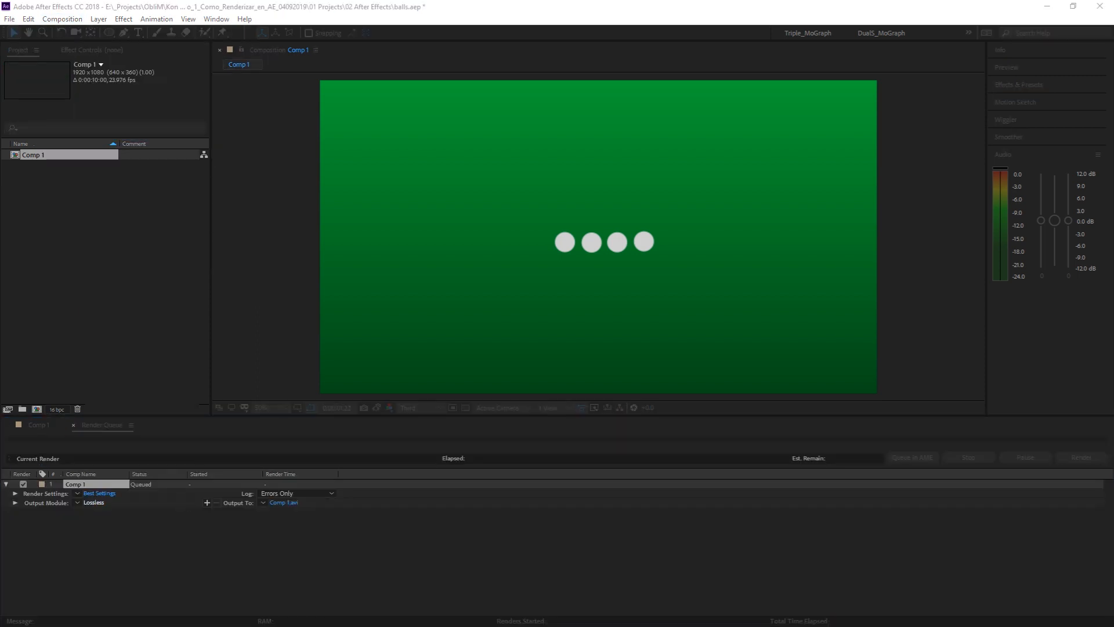
left_click(93, 503)
left_click_drag(509, 165, 548, 137)
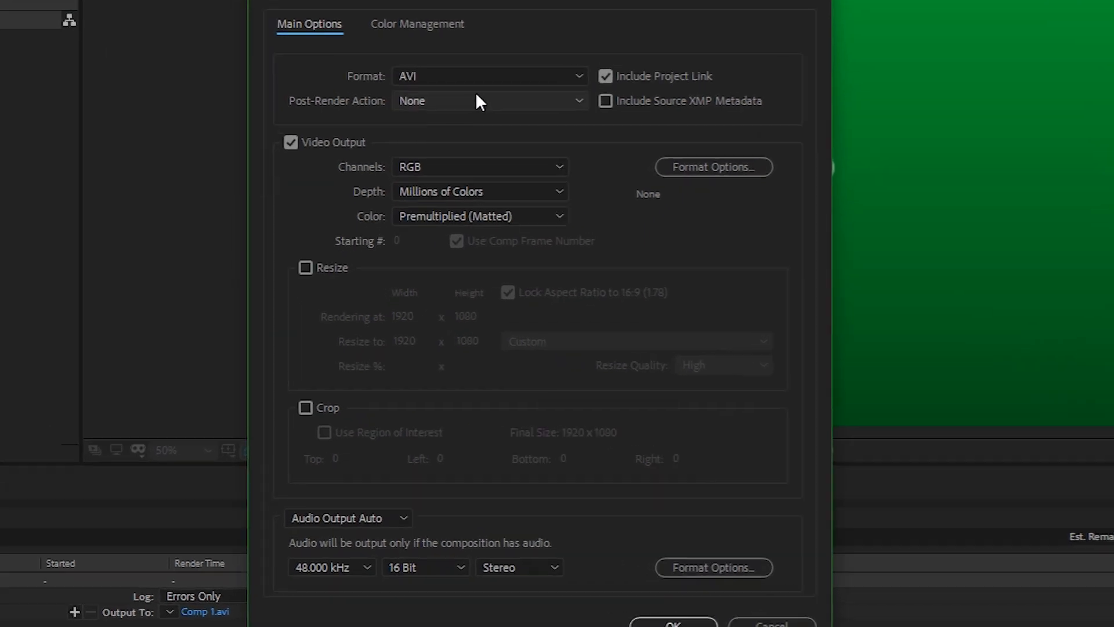
left_click(447, 184)
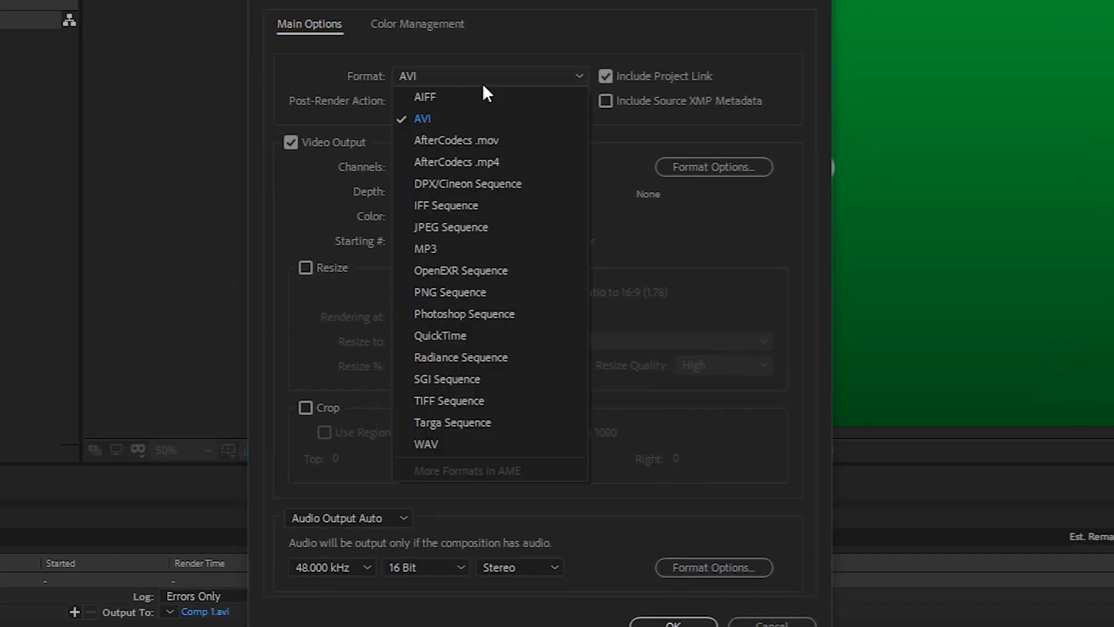
left_click(466, 337)
left_click(674, 623)
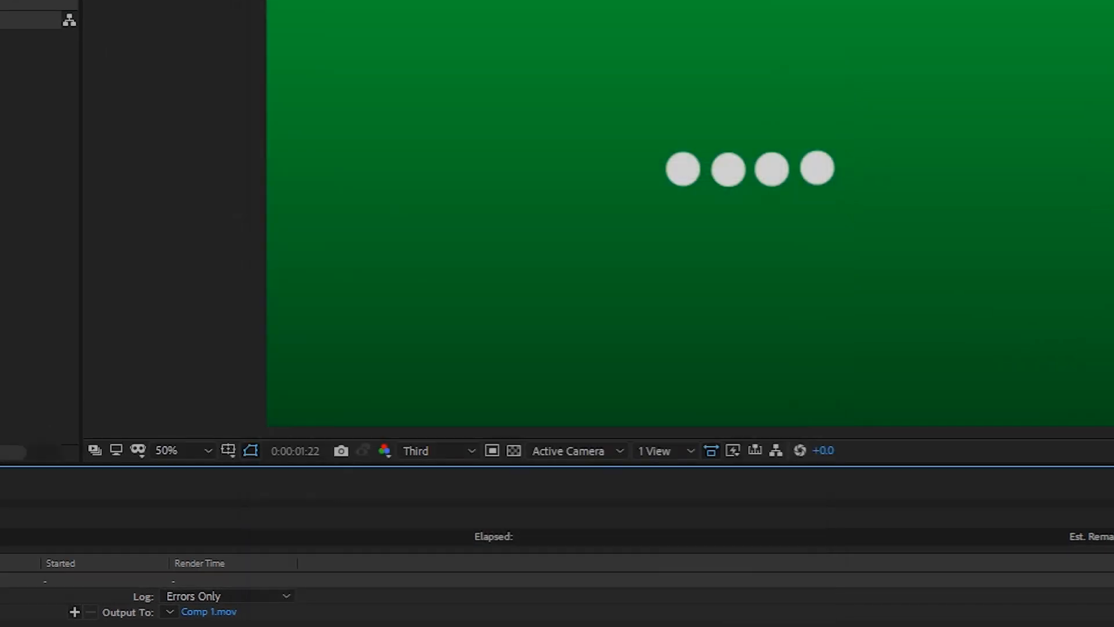
Step: Set the output file to Comp 1.mov and start the render
left_click(206, 612)
left_click(522, 417)
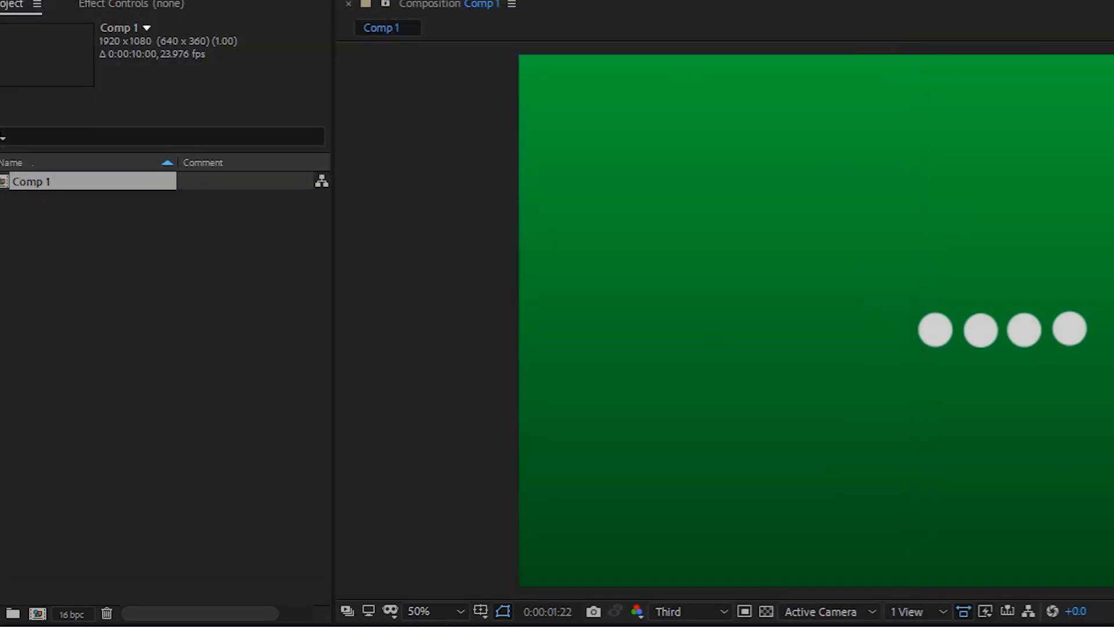
left_click(1081, 457)
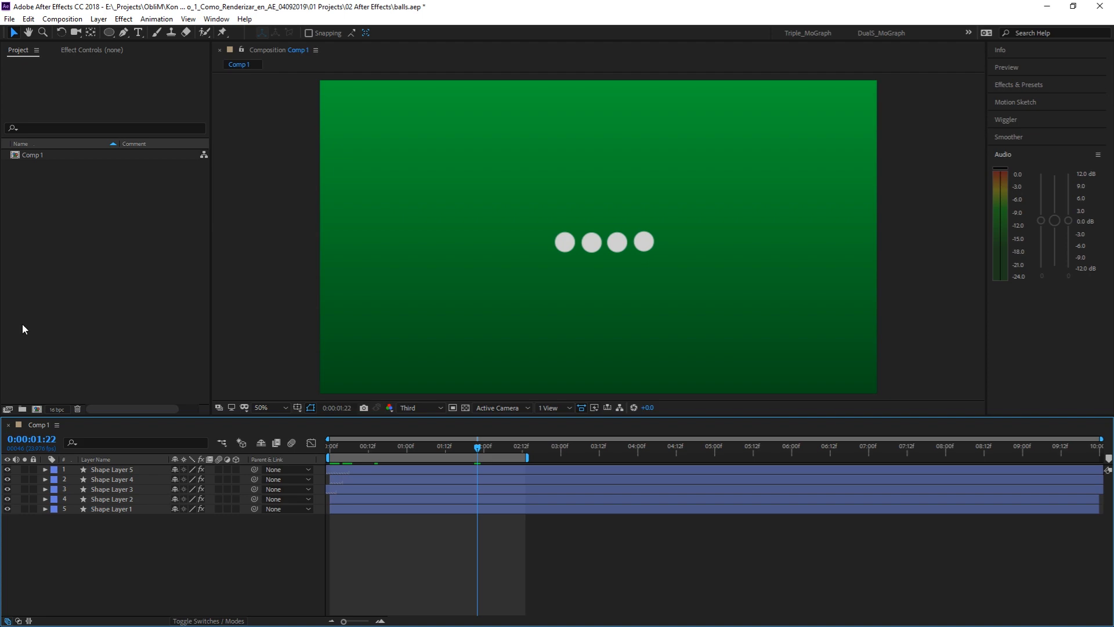
Step: Queue Comp 1 for rendering again and choose QuickTime as the format in its output module settings
left_click(62, 19)
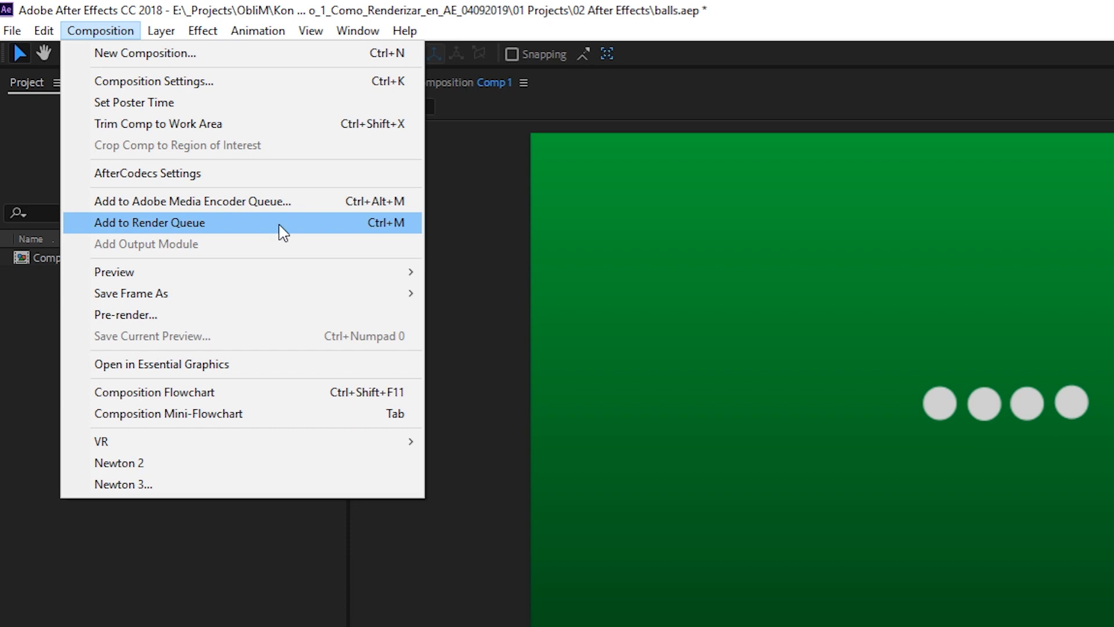
left_click(279, 225)
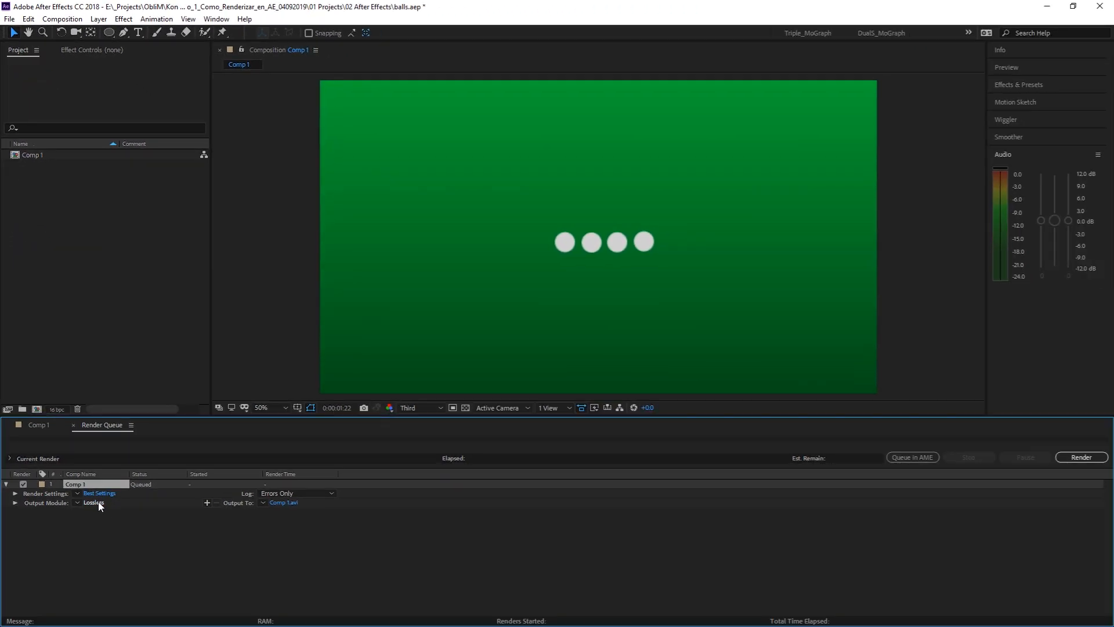
left_click(99, 503)
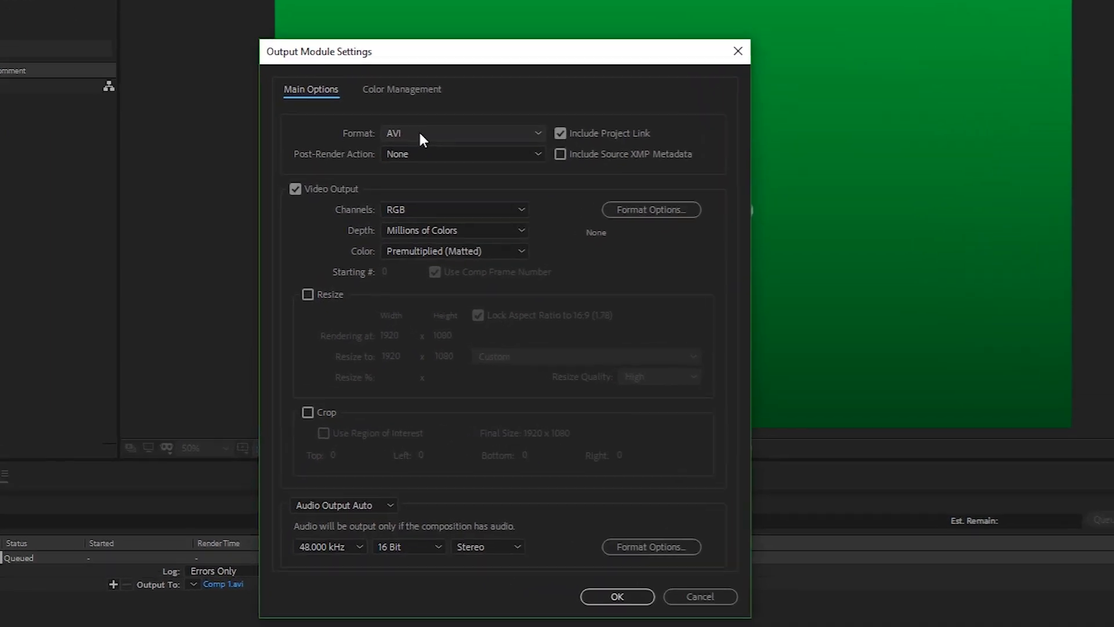
left_click(420, 134)
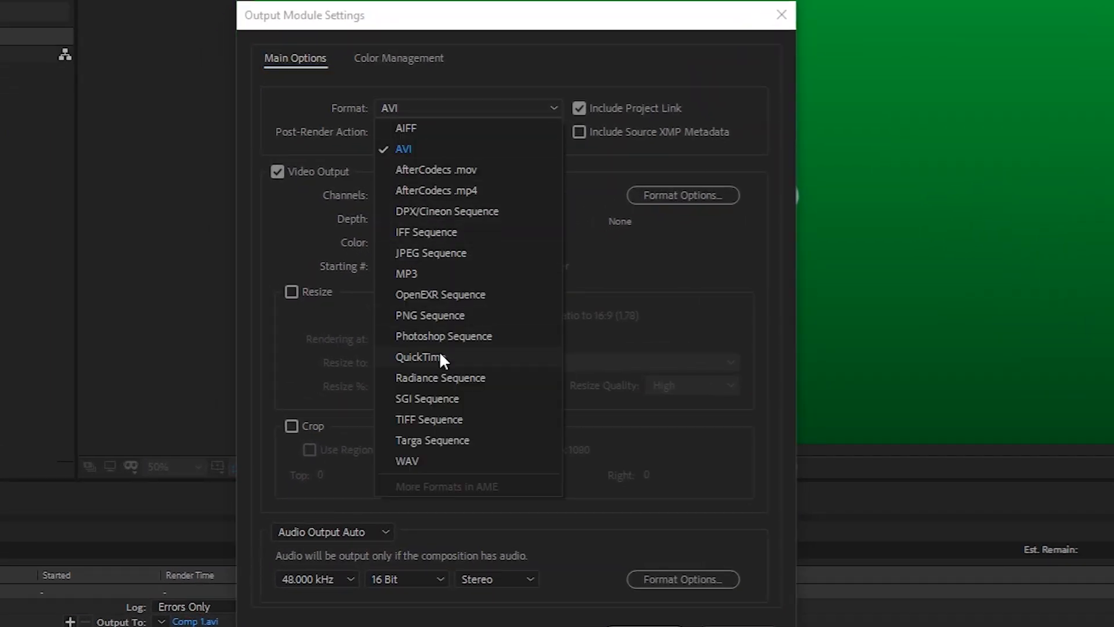
left_click(440, 356)
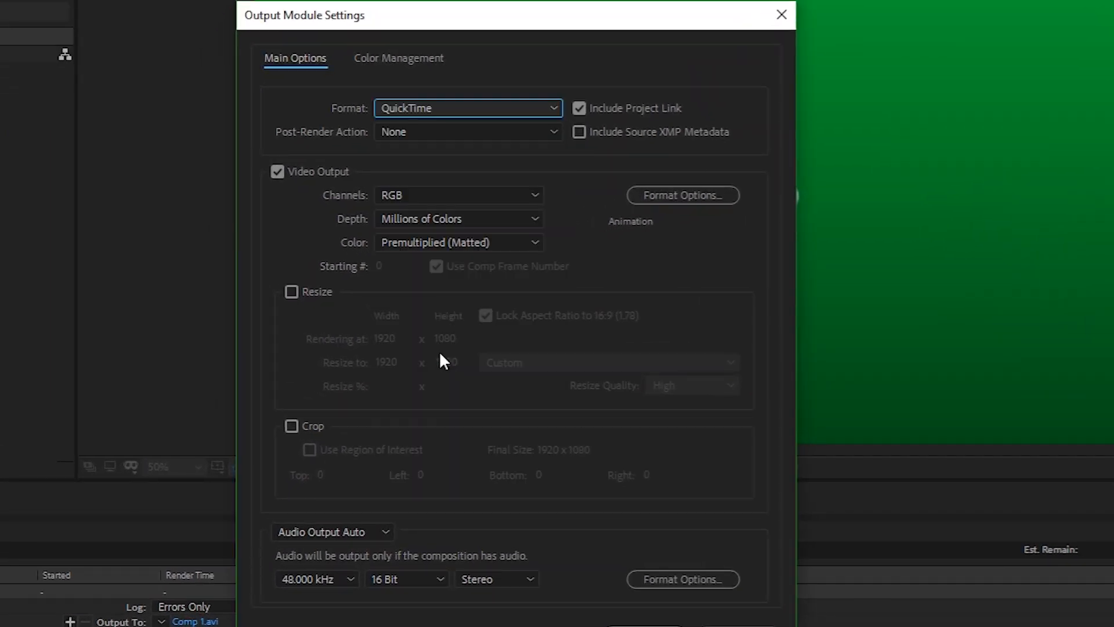
Step: Choose the Animation video codec in the QuickTime video format options and accept the output module settings
left_click(685, 196)
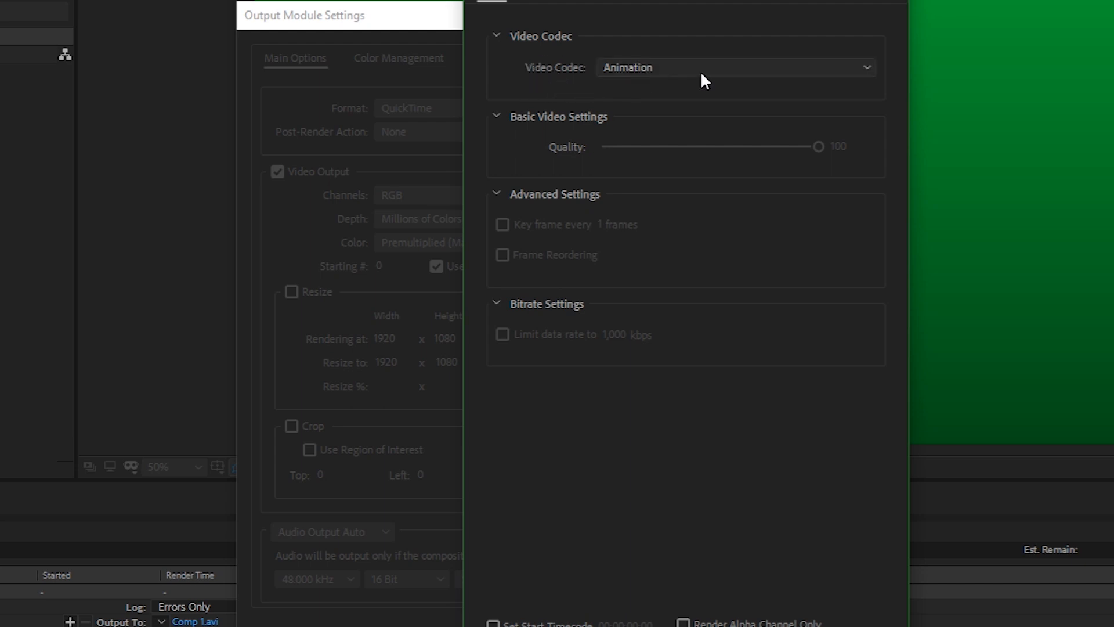
left_click(723, 69)
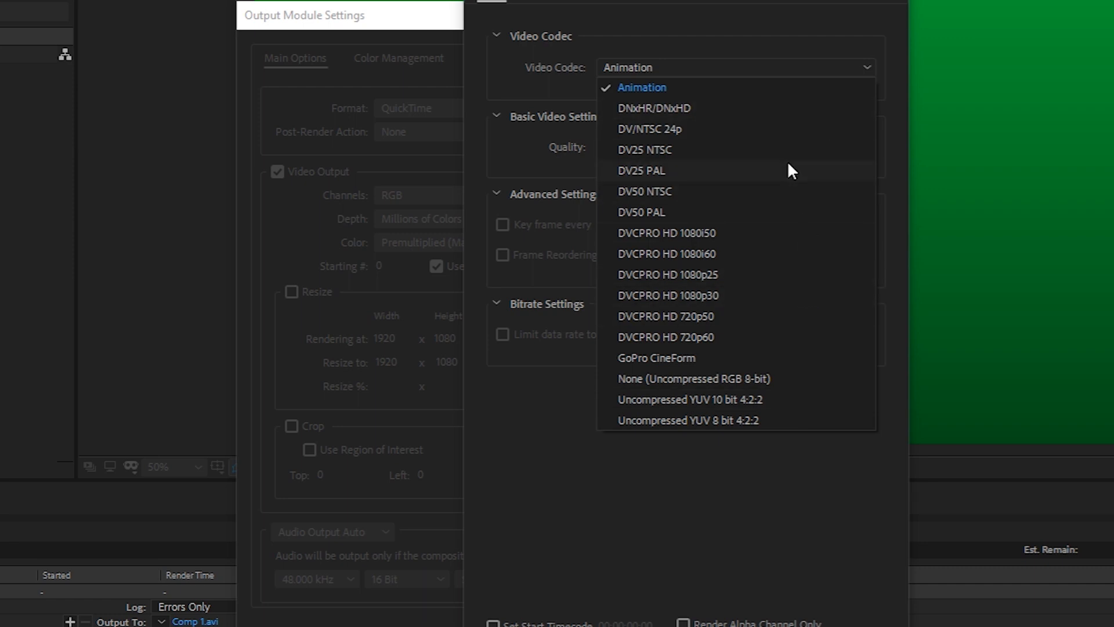
left_click(777, 88)
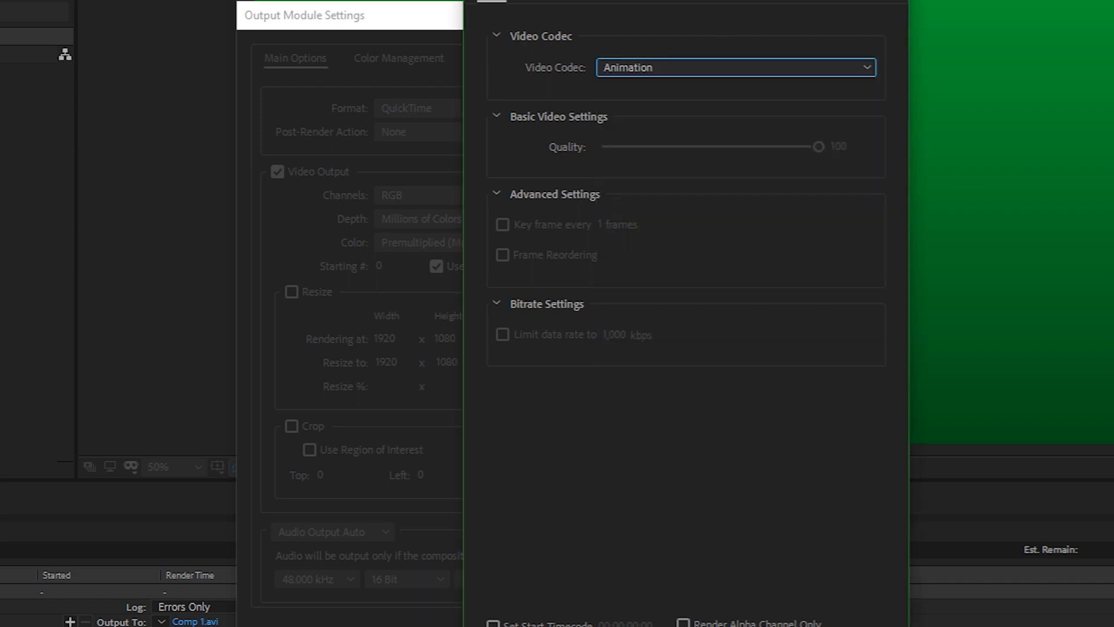
left_click_drag(684, 4, 667, 0)
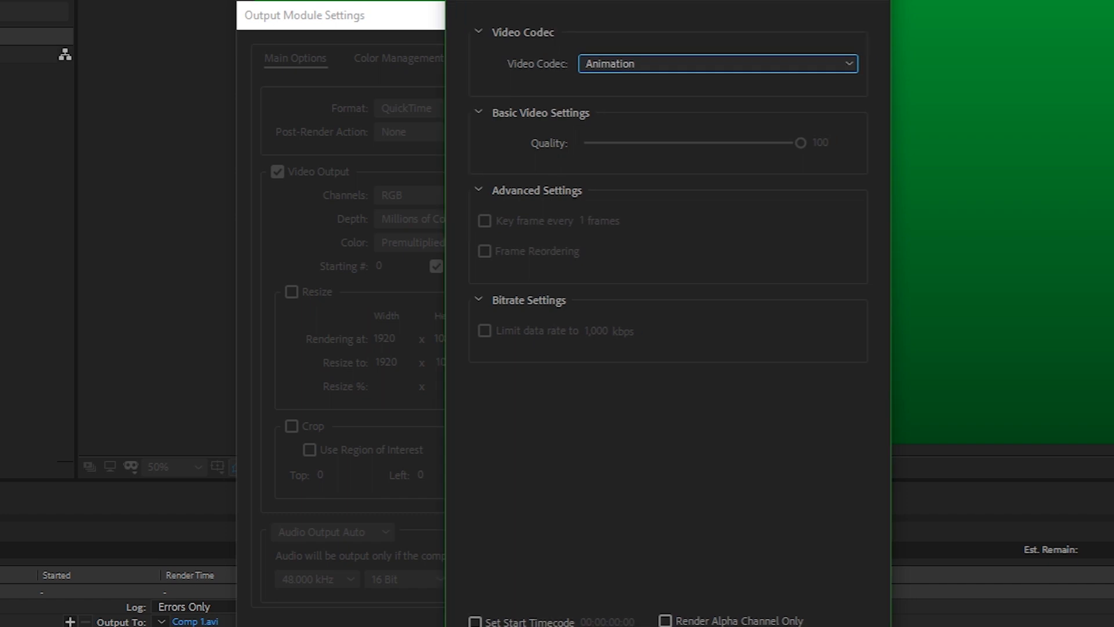
left_click_drag(667, 1, 668, 0)
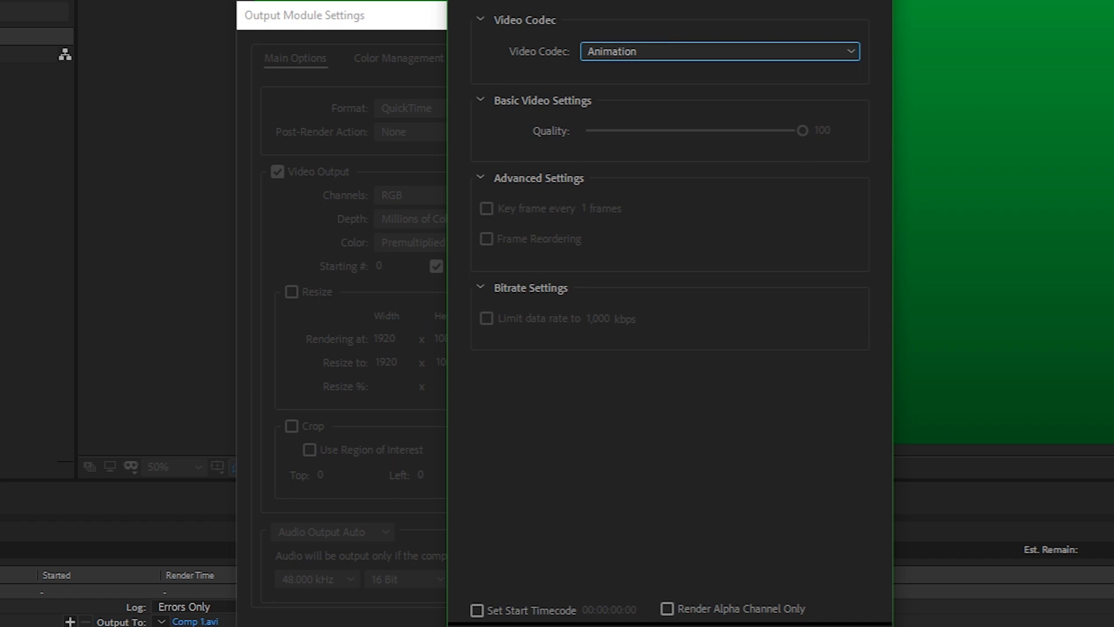
key("Return")
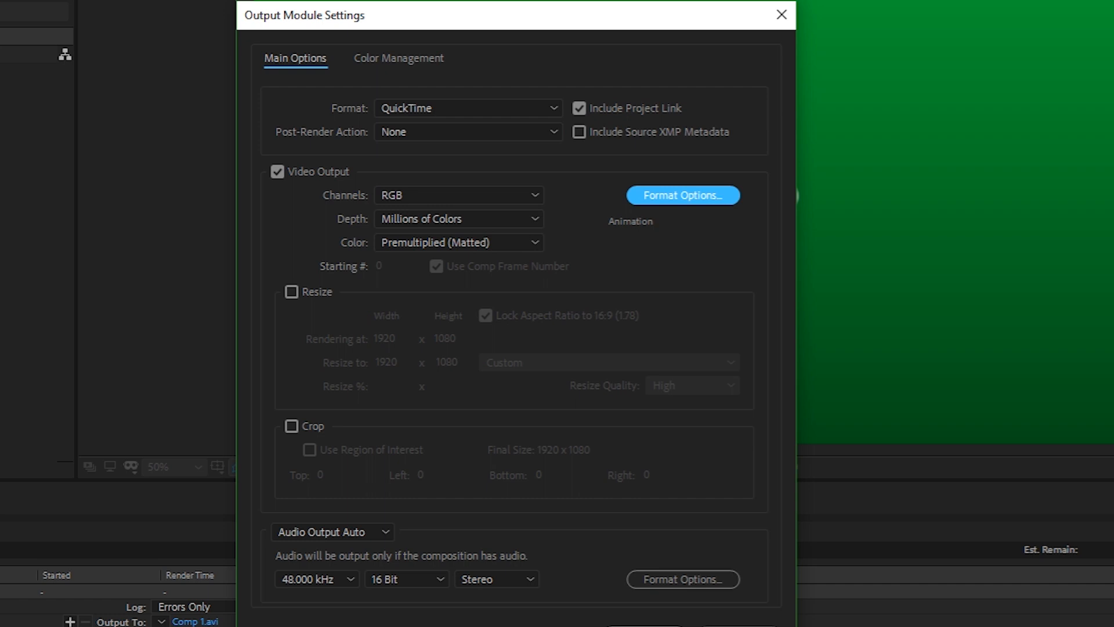
key("Return")
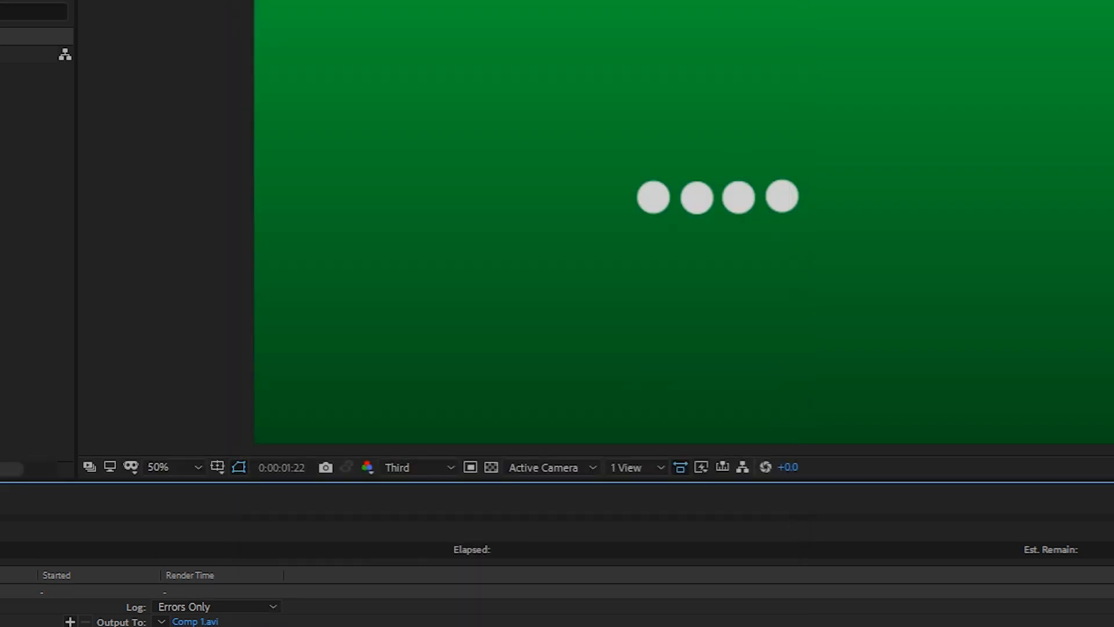
Step: Delete the Comp 1 item from the render queue and send Comp 1 to the Adobe Media Encoder queue instead
key("Delete")
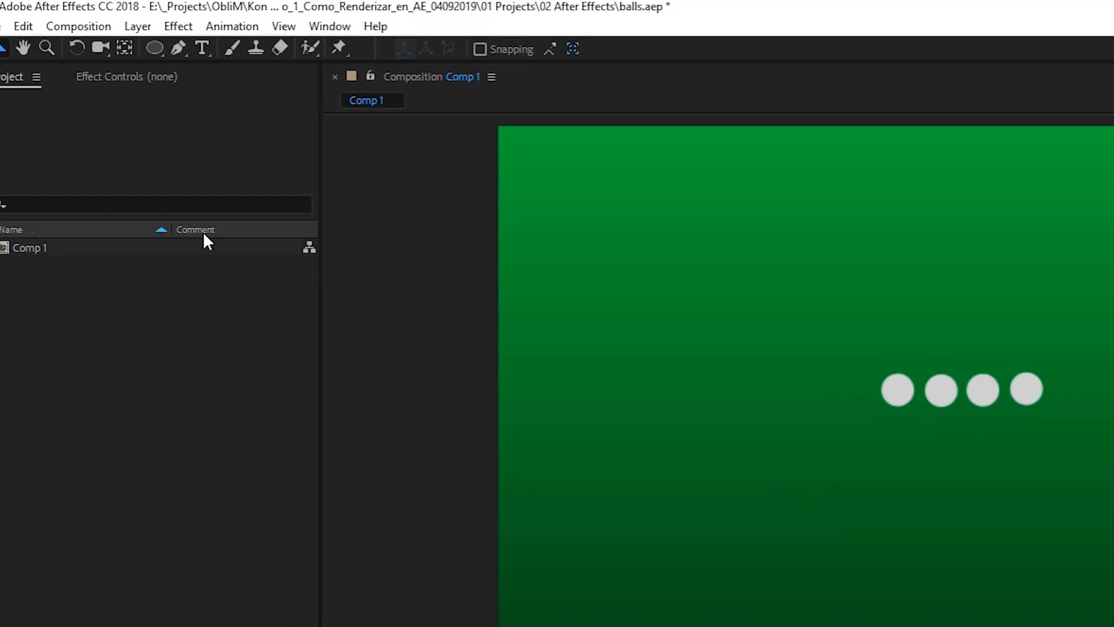
left_click(96, 29)
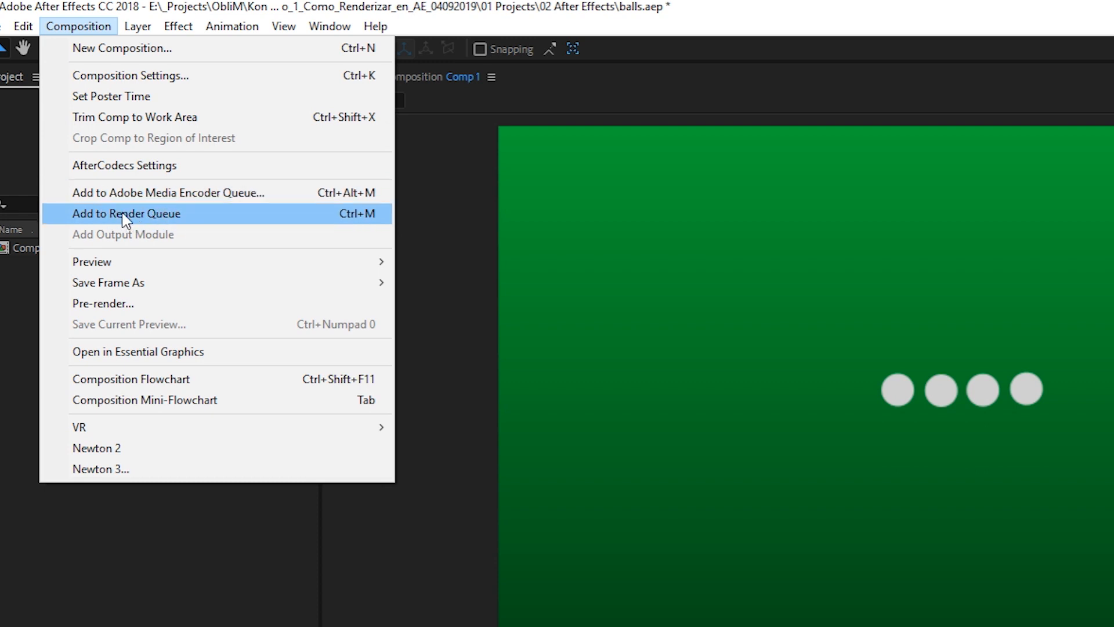
left_click(273, 194)
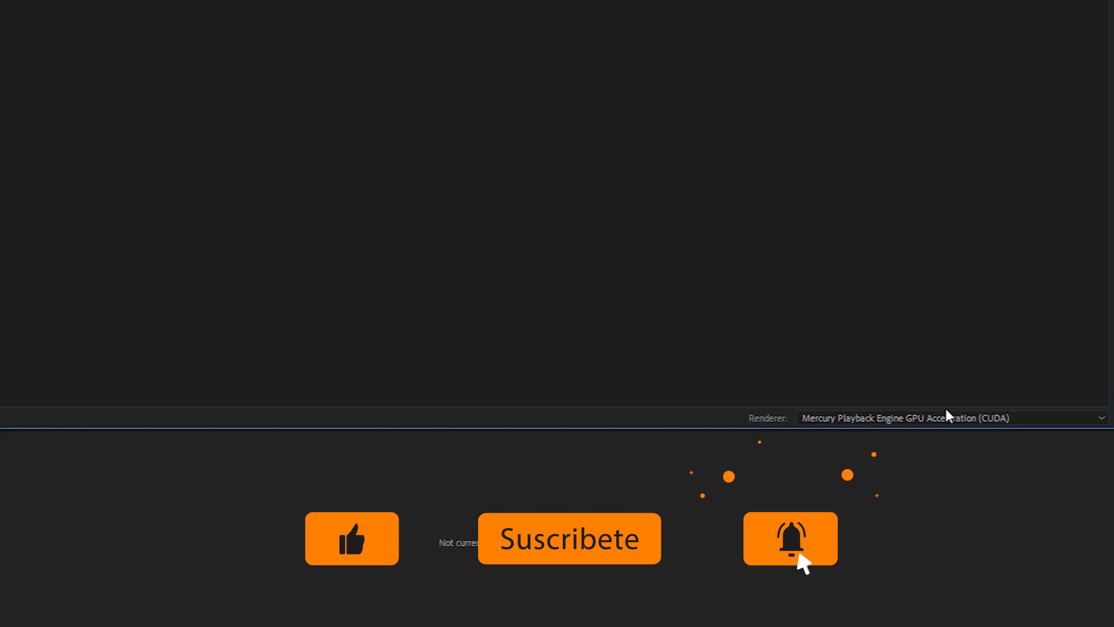
Step: Review the renderers available for the encoding queue
left_click(893, 350)
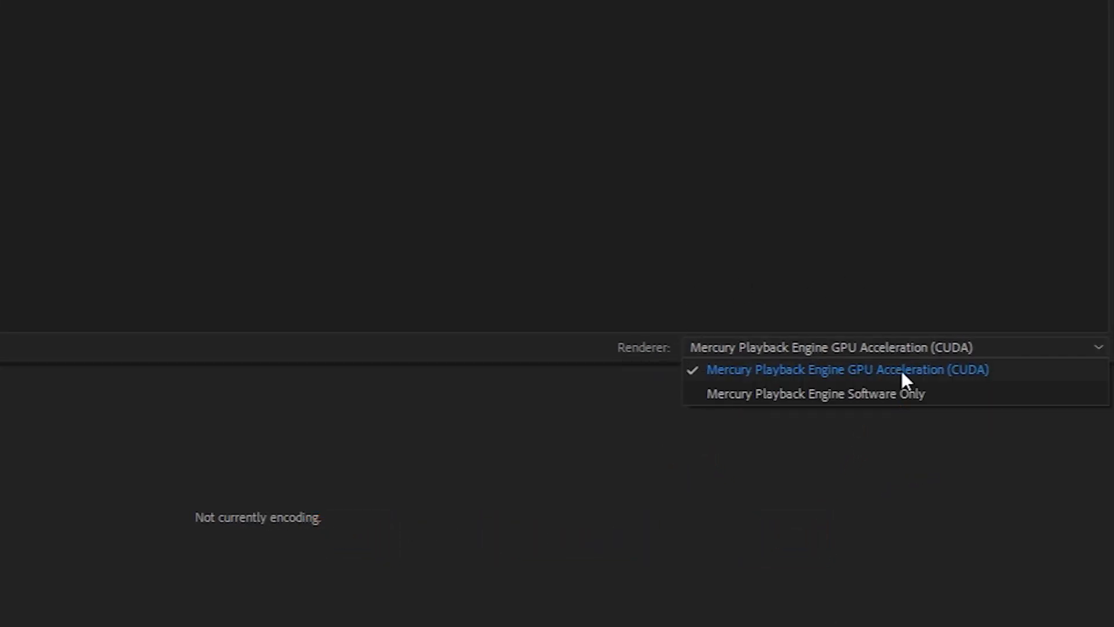
left_click(957, 356)
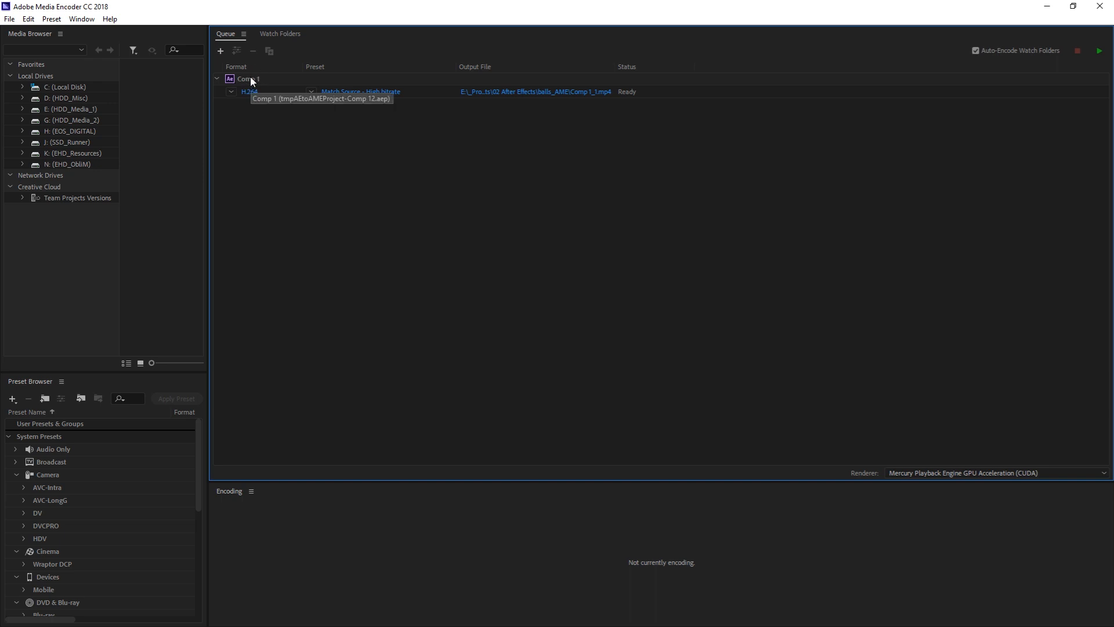
Step: Open the export settings of Comp 1's H.264 output and examine the available formats, presets and basic video settings
left_click(241, 82)
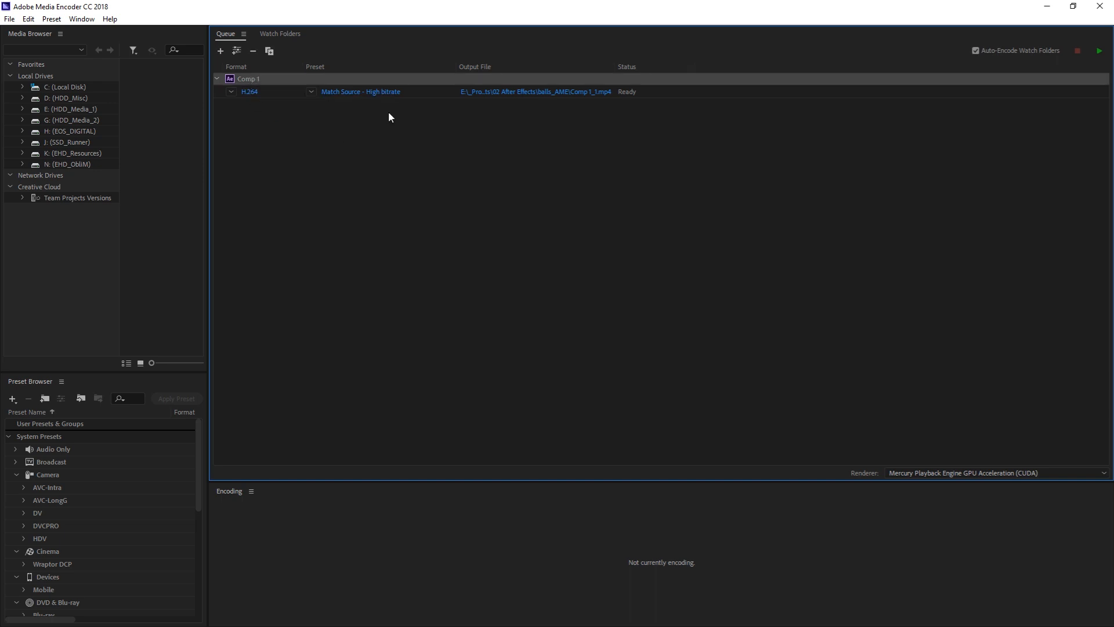
left_click(252, 93)
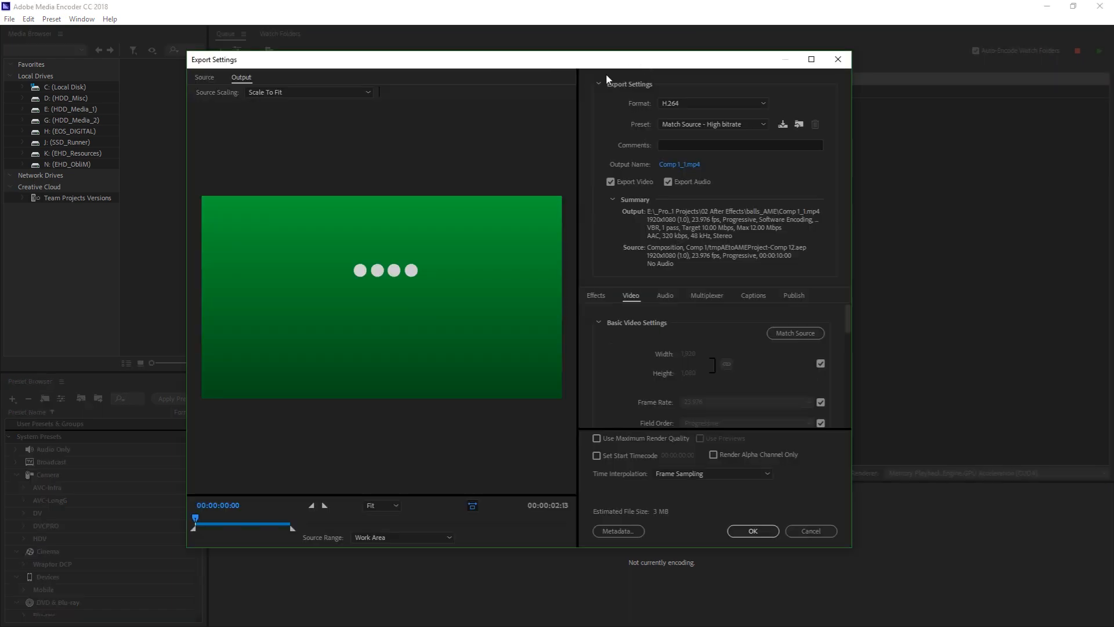
left_click(828, 56)
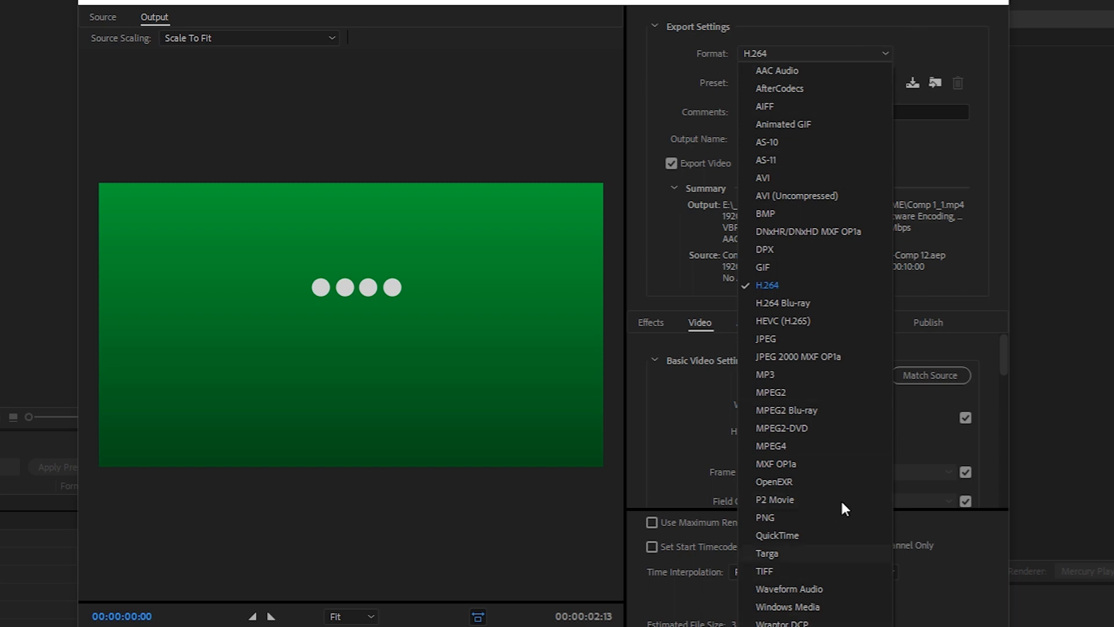
left_click(846, 21)
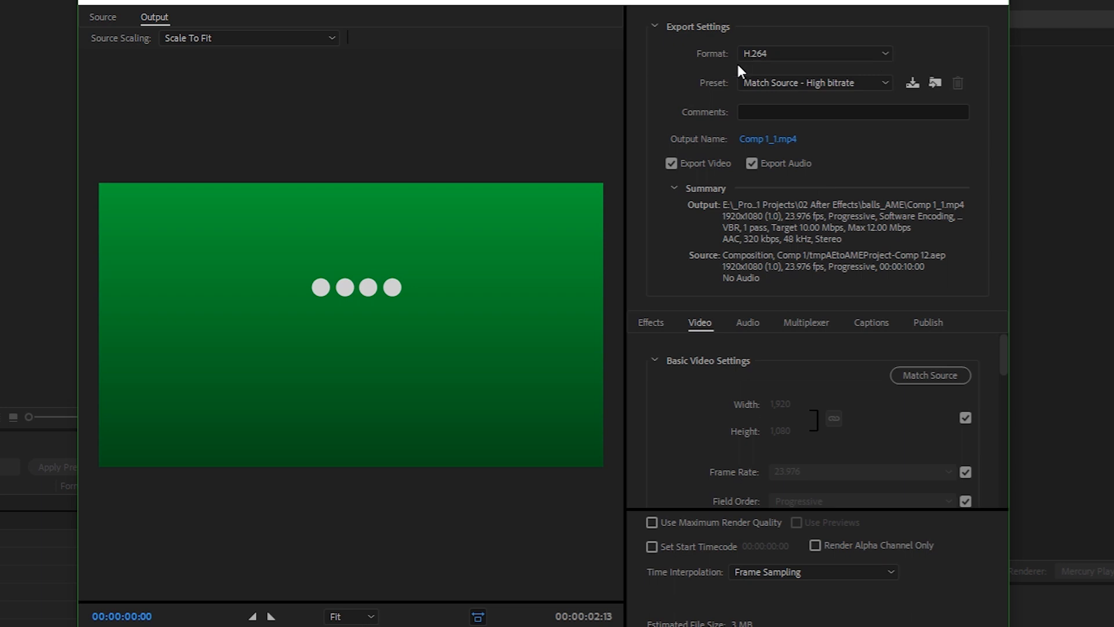
left_click(755, 82)
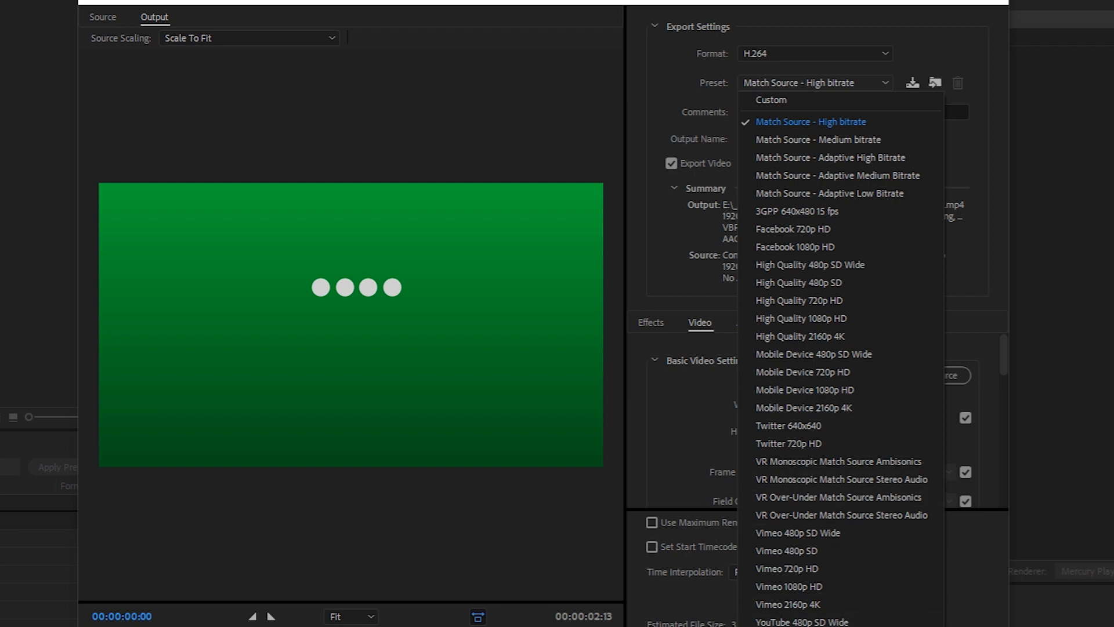
left_click(677, 475)
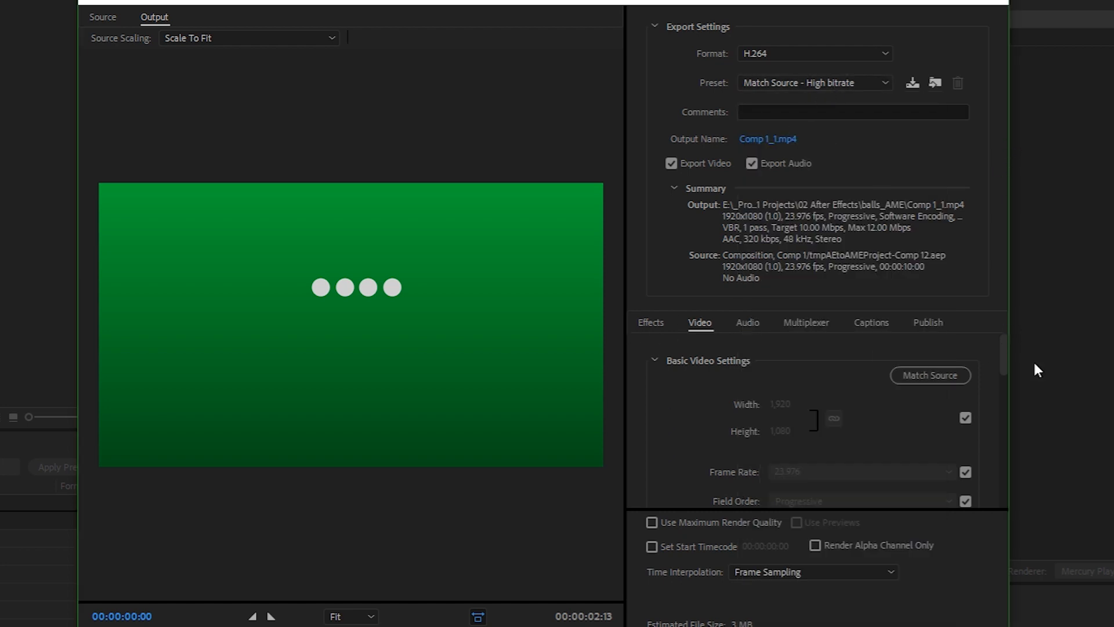
left_click_drag(1005, 354, 1005, 375)
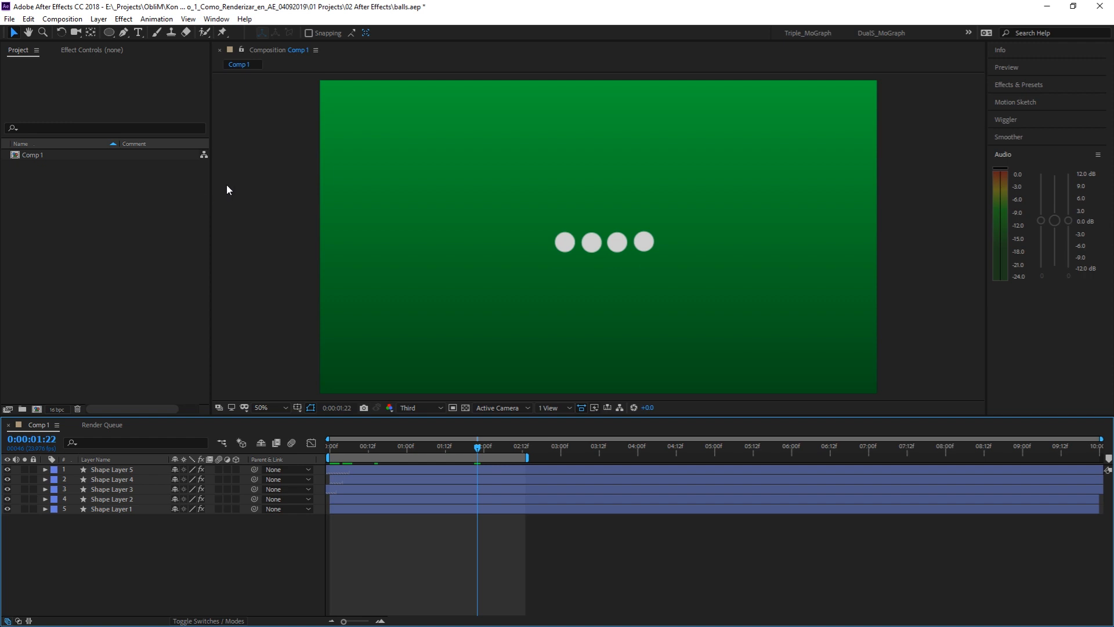
Step: In After Effects, add Comp 1 to the render queue and set its output module format to AfterCodecs .mov
left_click(74, 21)
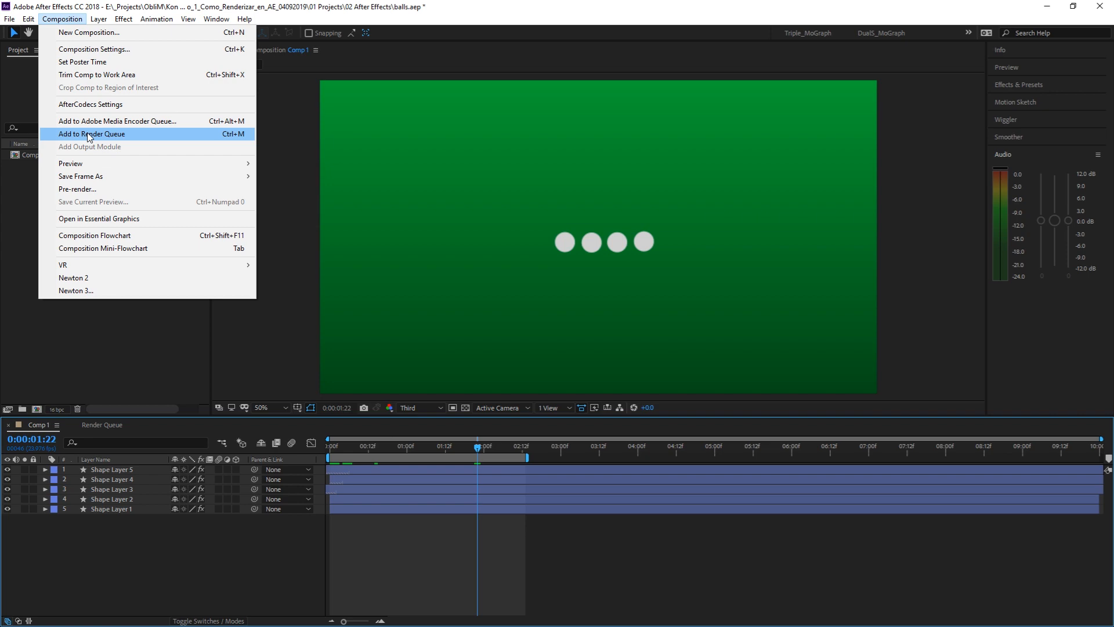
left_click(137, 134)
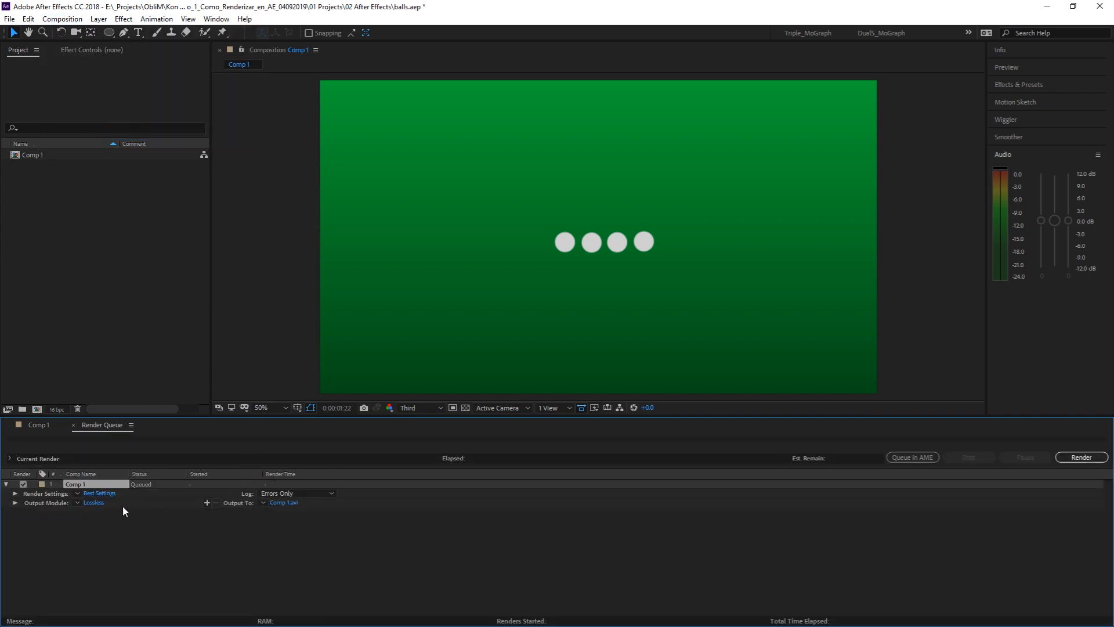
left_click(96, 503)
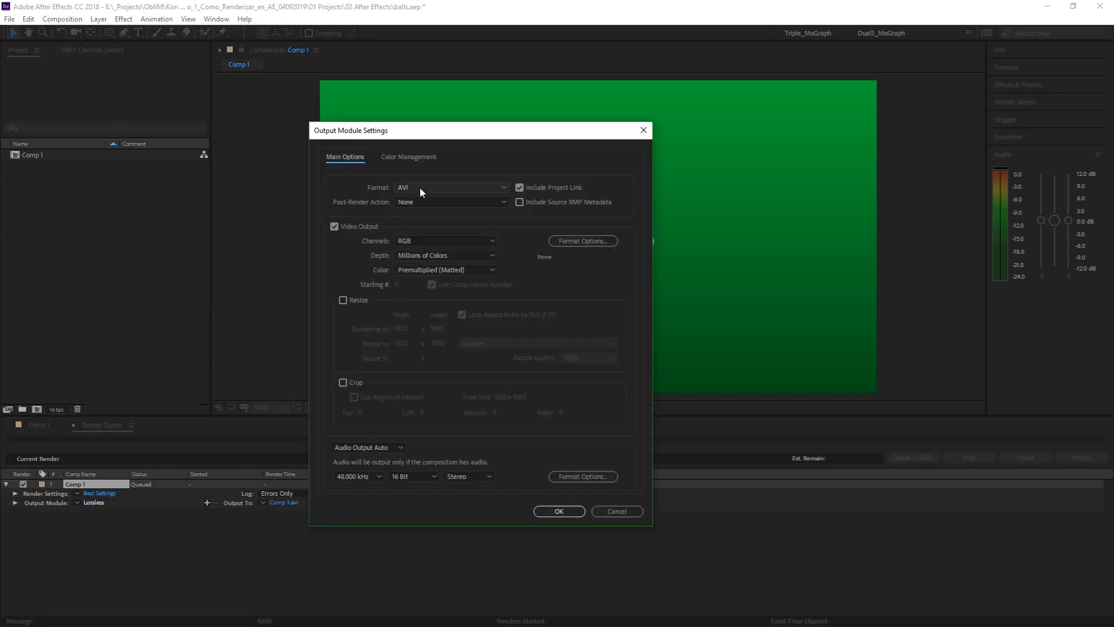
left_click(419, 186)
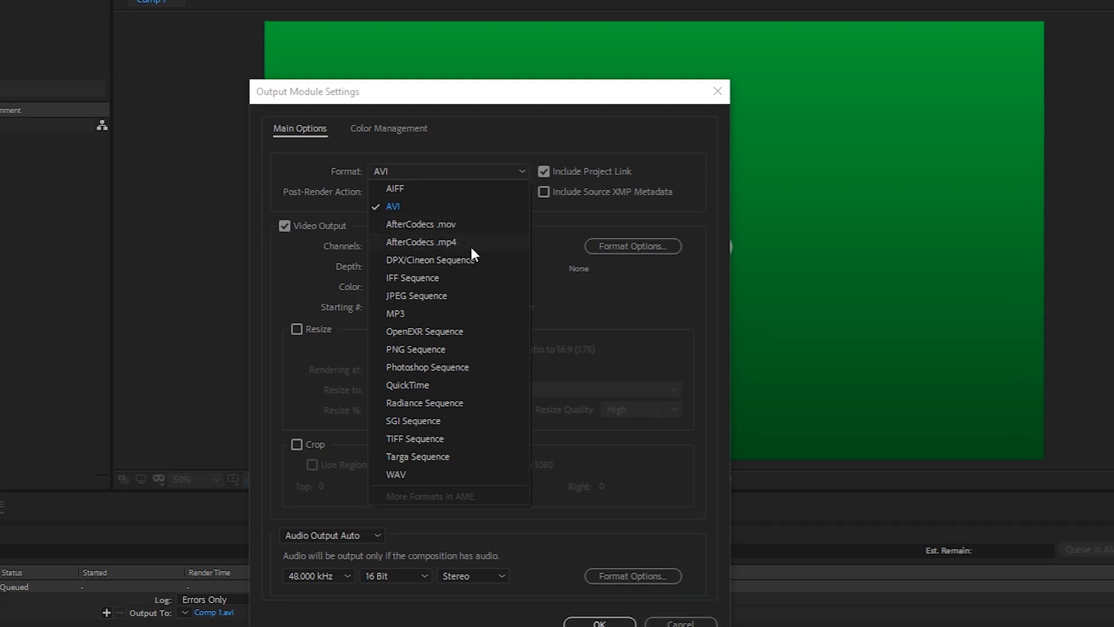
left_click(481, 224)
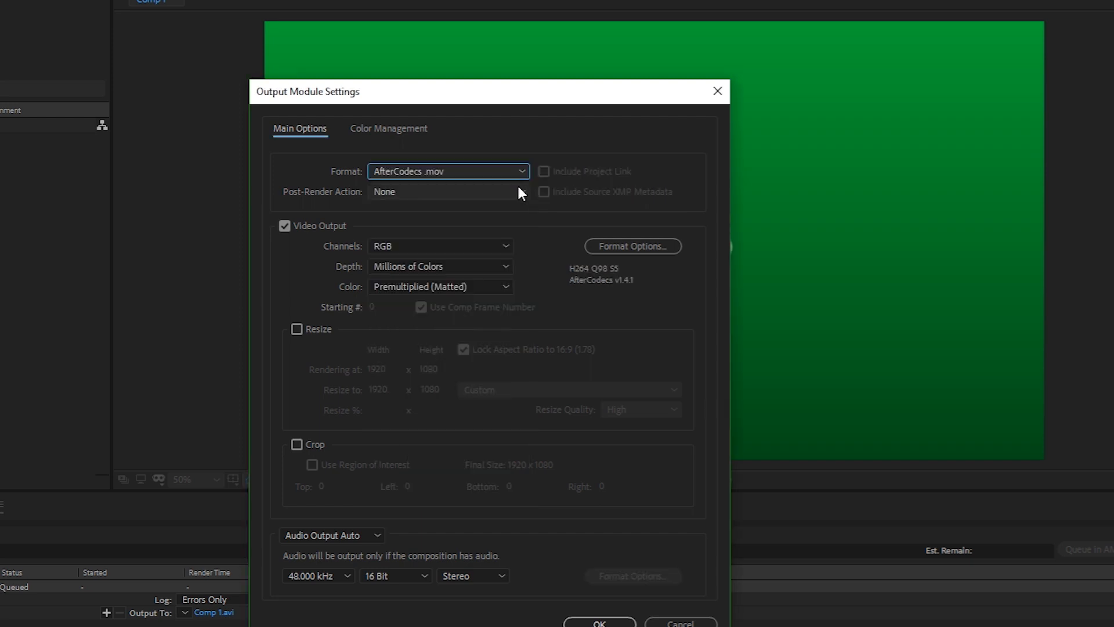
Step: Open the AfterCodecs format options and choose H.264 (x264) as the video codec
left_click(639, 246)
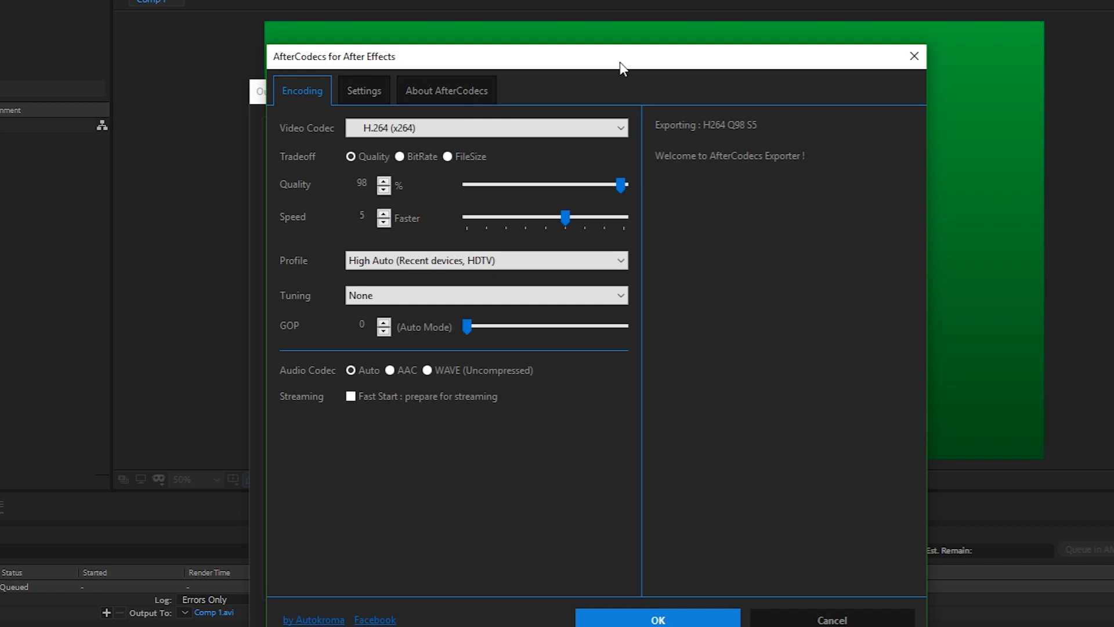
left_click_drag(620, 66, 583, 73)
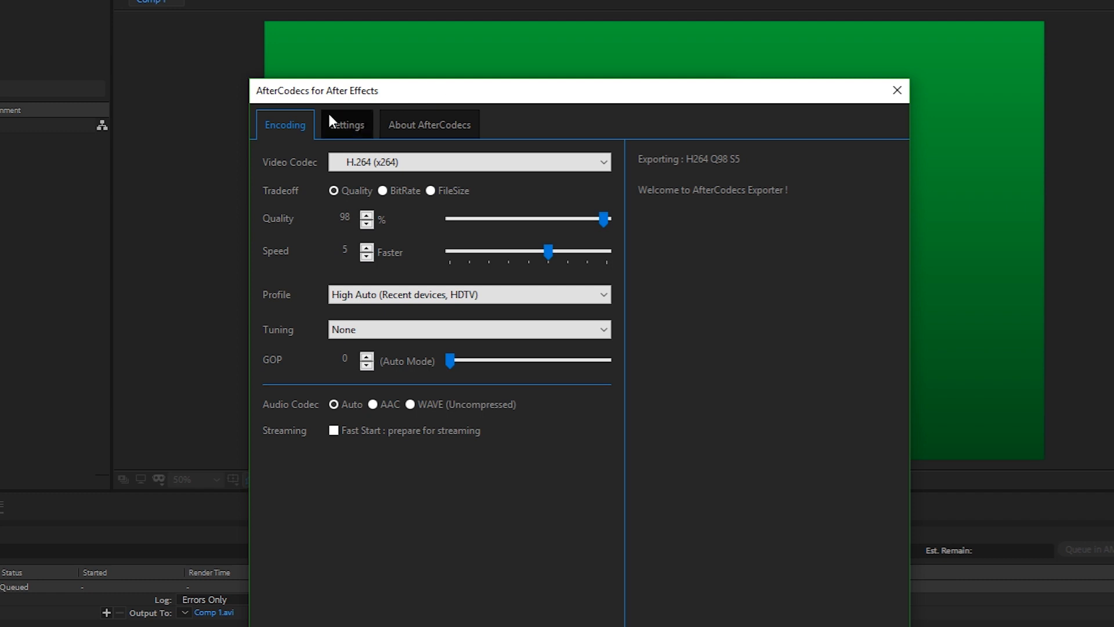
mouse_move(266, 164)
left_click(412, 162)
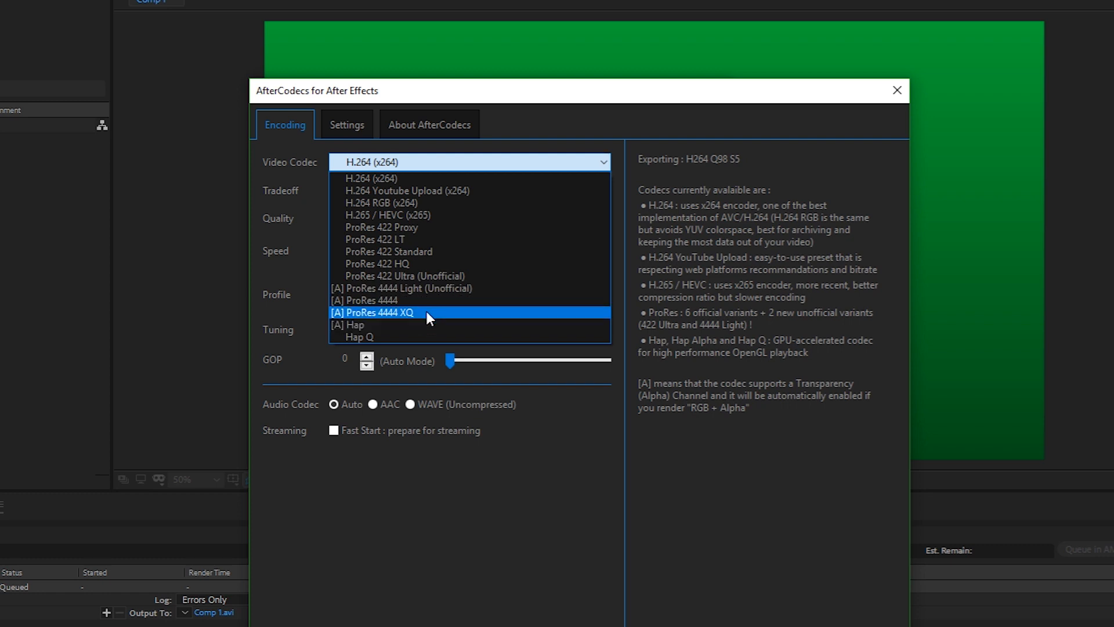
left_click(513, 178)
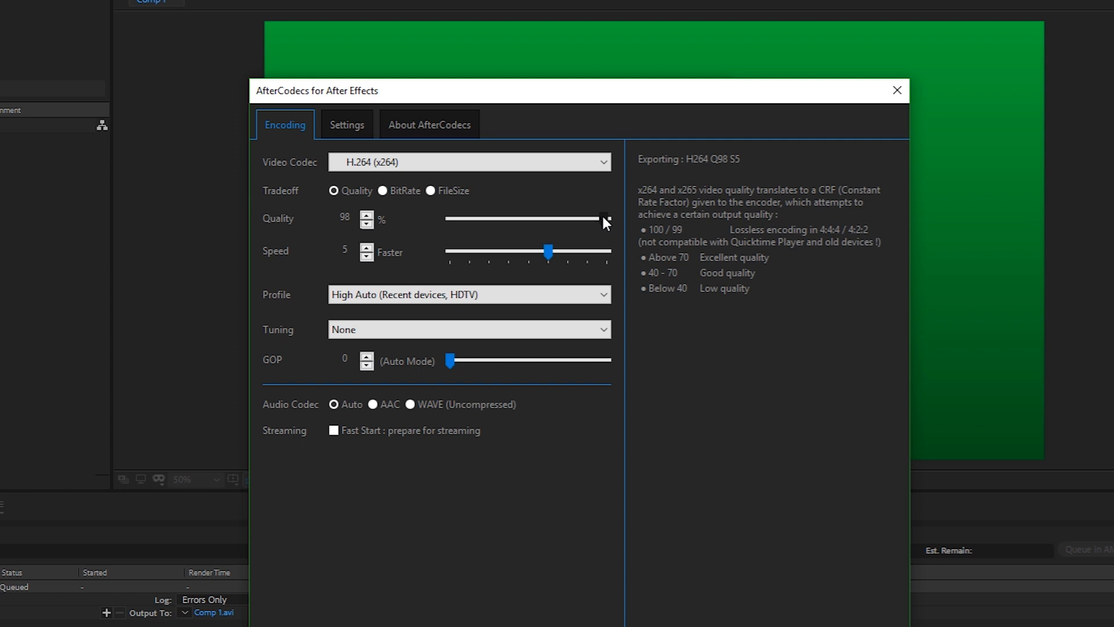
Step: Try 100% quality for the H.264 encoding and return it to 98% with speed 5
left_click_drag(604, 218, 608, 220)
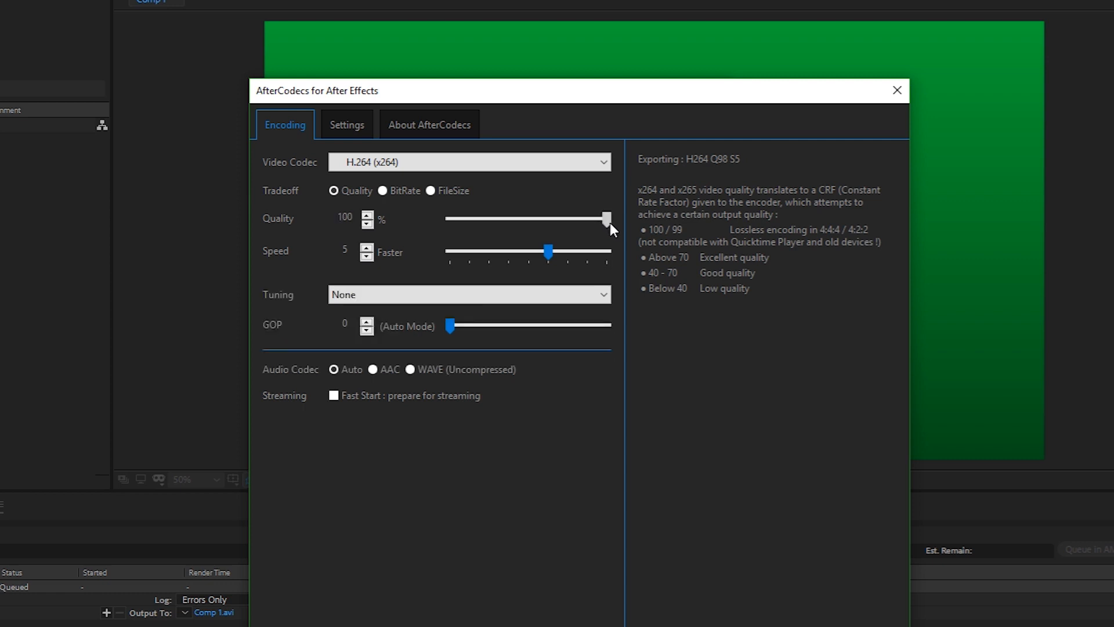
left_click_drag(606, 222, 603, 221)
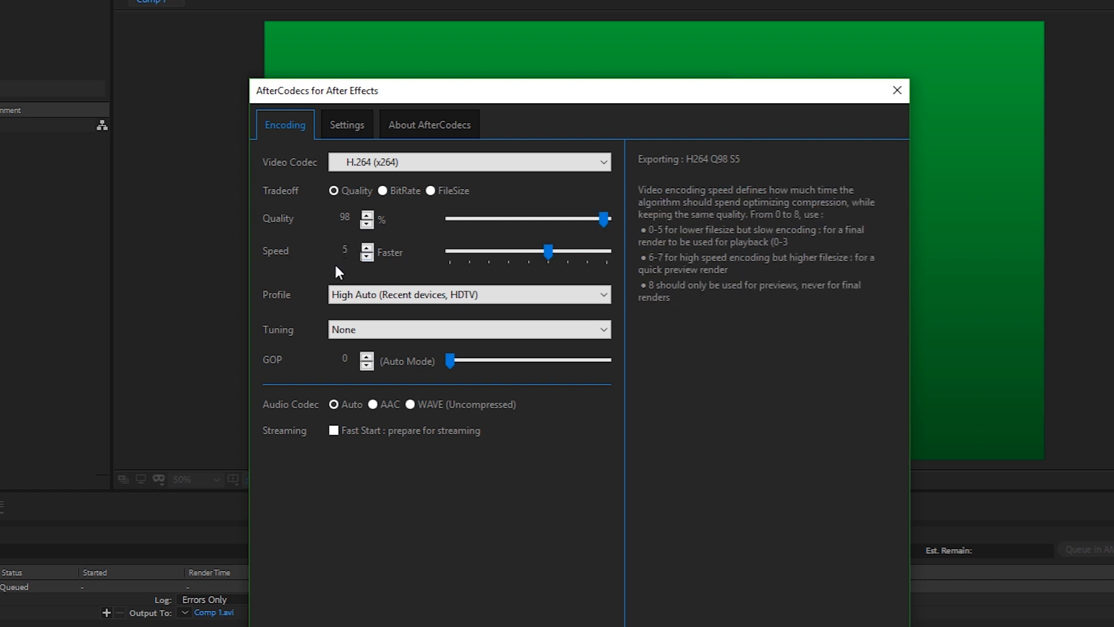
mouse_move(545, 249)
left_mouse_down()
mouse_move(451, 253)
mouse_move(595, 250)
mouse_move(548, 252)
left_mouse_up()
left_click_drag(565, 97, 583, 43)
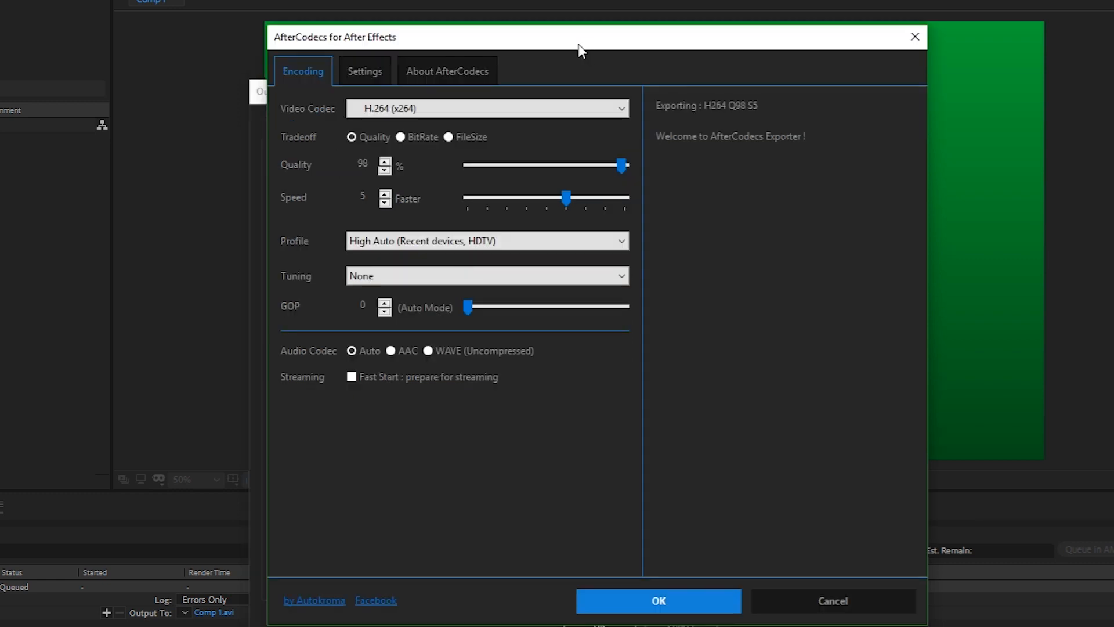